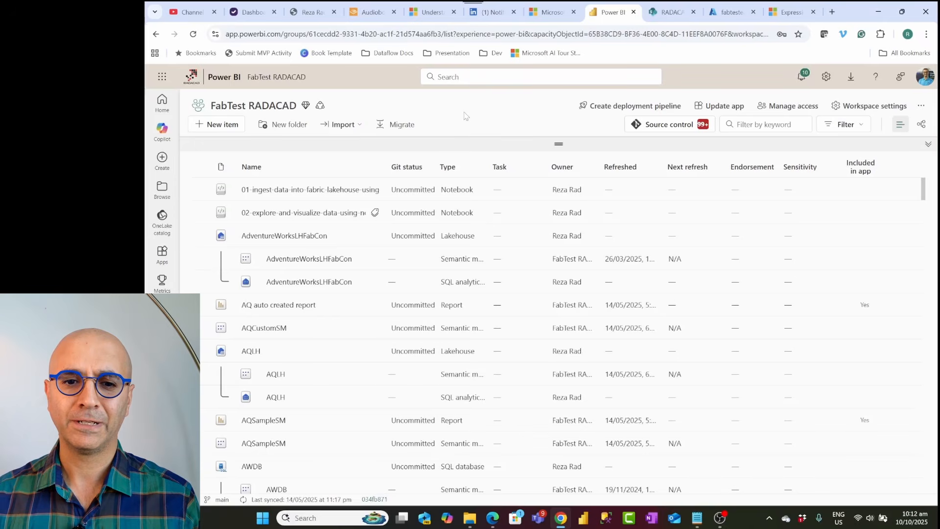
Step: Browse the list of items in the FabTest RADACAD workspace
{"action": "scroll", "coordinate": [346, 313], "scroll_direction": "down", "scroll_amount": 10}
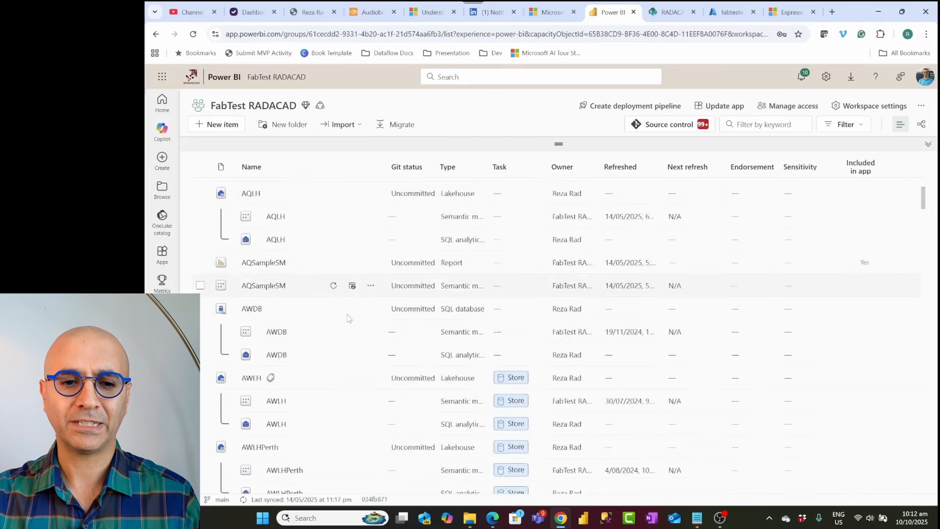
{"action": "scroll", "coordinate": [348, 317], "scroll_direction": "down", "scroll_amount": 15}
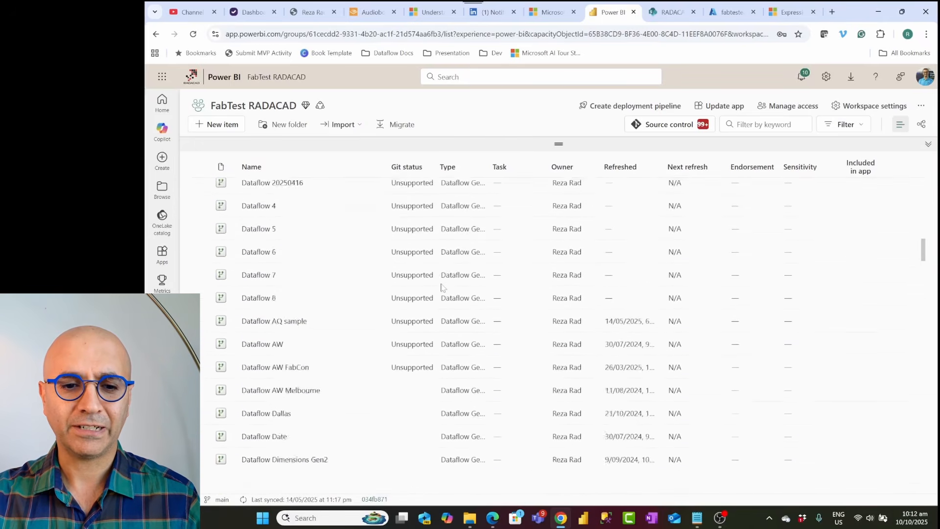
{"action": "scroll", "coordinate": [443, 291], "scroll_direction": "down", "scroll_amount": 10}
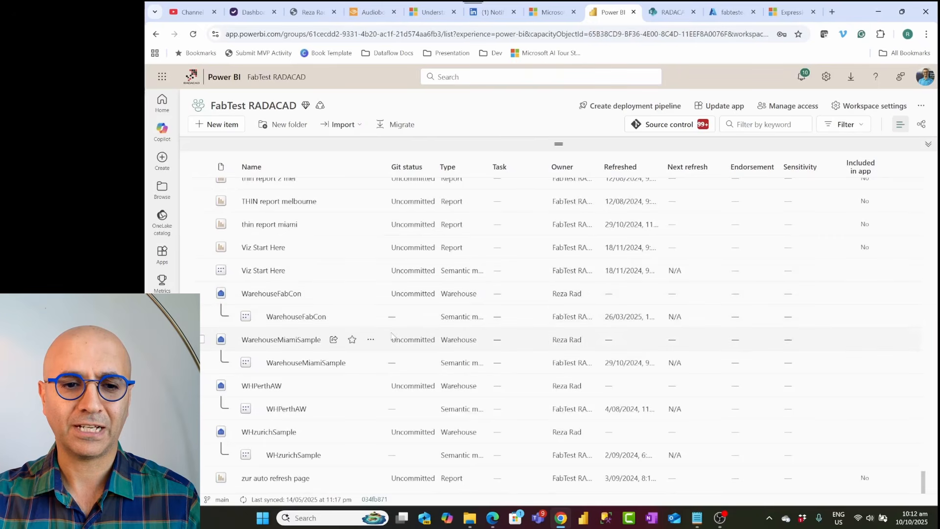
{"action": "scroll", "coordinate": [390, 335], "scroll_direction": "up", "scroll_amount": 5}
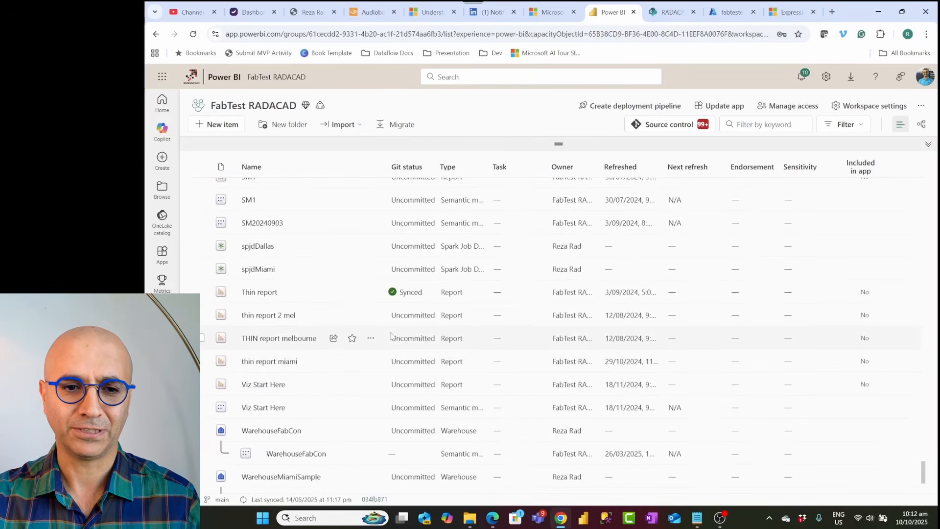
{"action": "scroll", "coordinate": [390, 335], "scroll_direction": "up", "scroll_amount": 1}
{"action": "scroll", "coordinate": [390, 336], "scroll_direction": "down", "scroll_amount": 5}
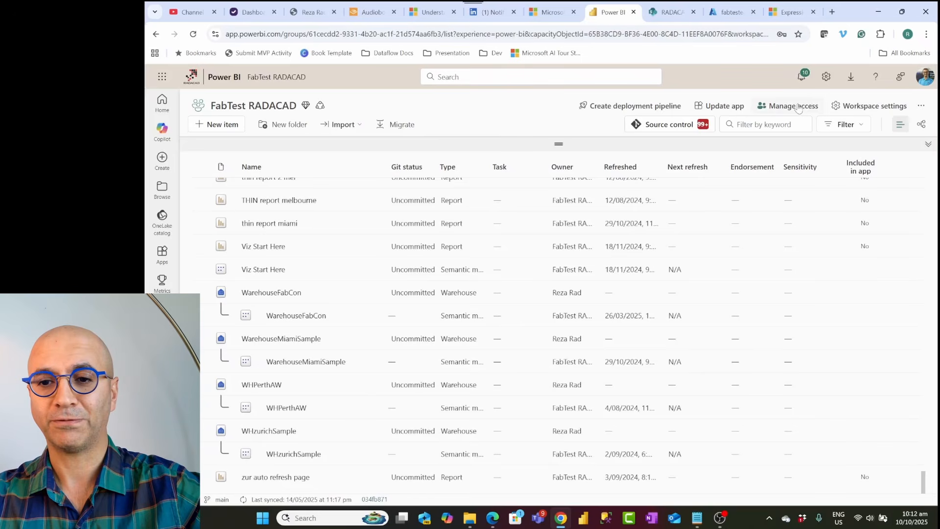
Step: Copy the workspace connection link from the license info page of the workspace settings, then close the settings
{"action": "left_click", "coordinate": [860, 109]}
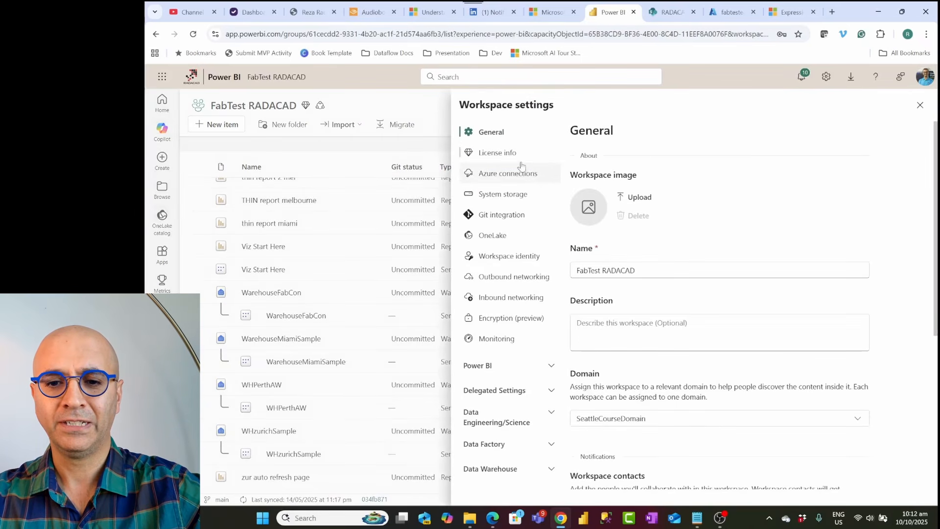
{"action": "left_click", "coordinate": [509, 153]}
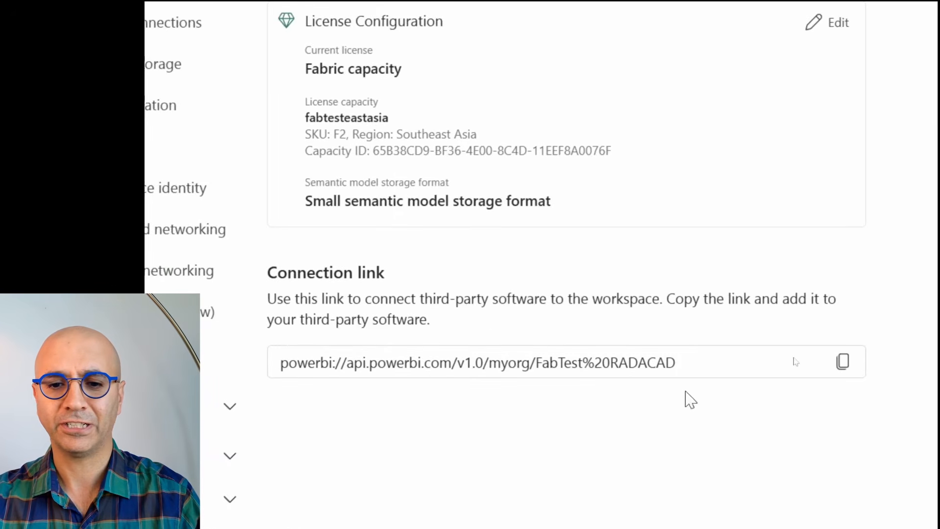
{"action": "left_click", "coordinate": [844, 363]}
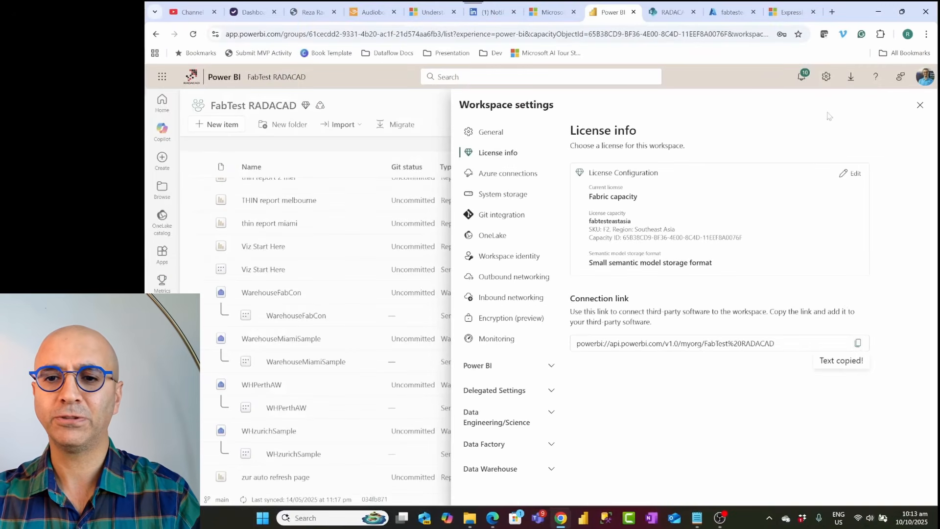
{"action": "left_click", "coordinate": [919, 105]}
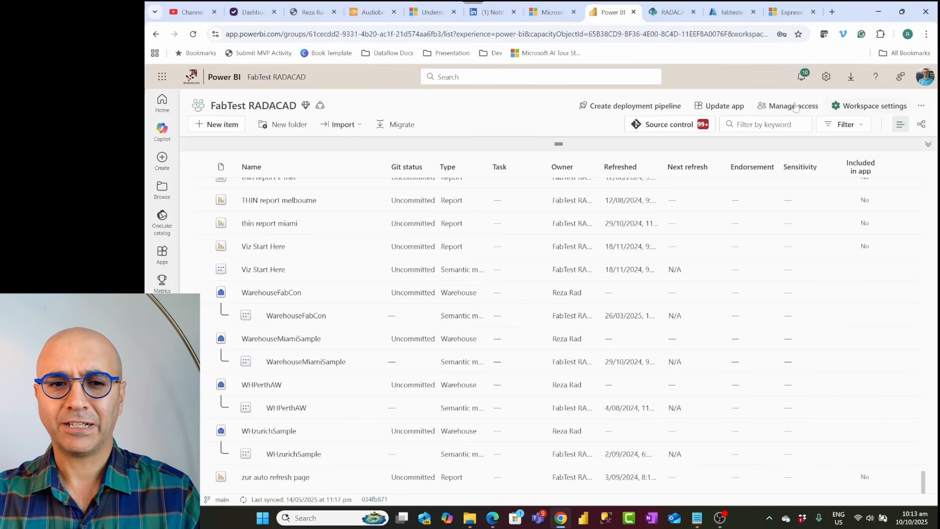
Step: Create a new Dataflow Gen2 named DataflowGetDatafromPowerBI10thOct
{"action": "left_click", "coordinate": [233, 131]}
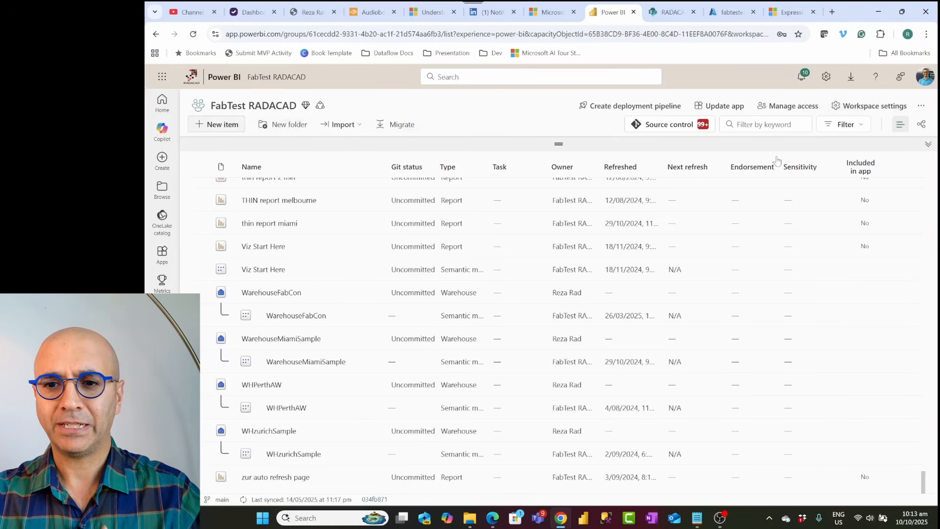
{"action": "left_click", "coordinate": [875, 128]}
{"action": "type", "text": "d"}
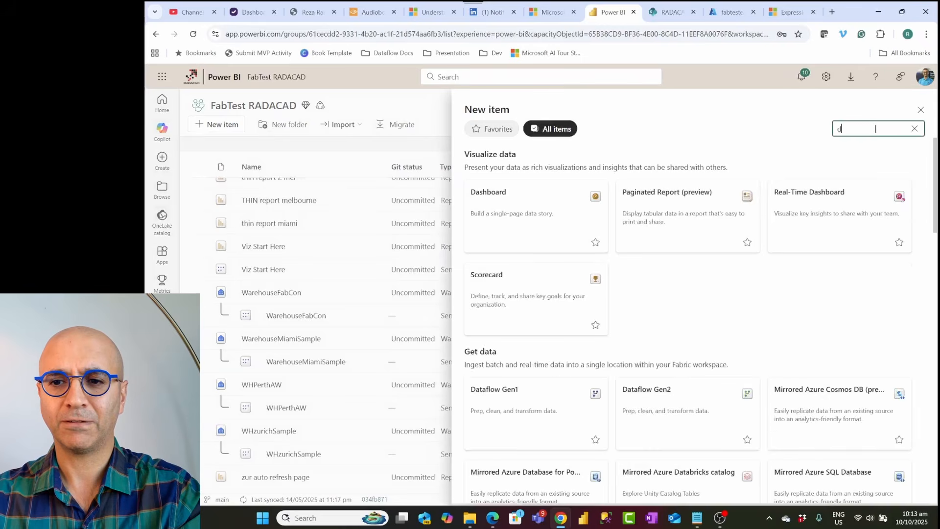
{"action": "type", "text": "ataflow"}
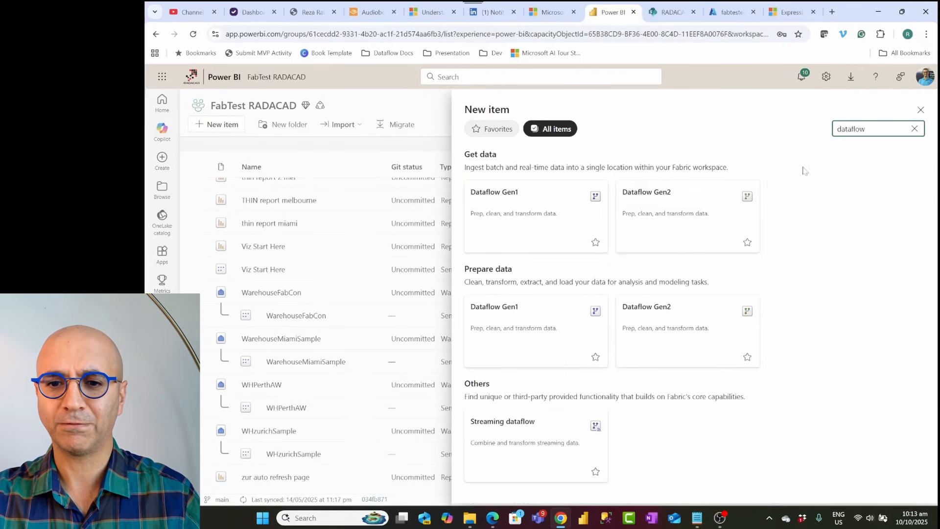
{"action": "left_click", "coordinate": [675, 204]}
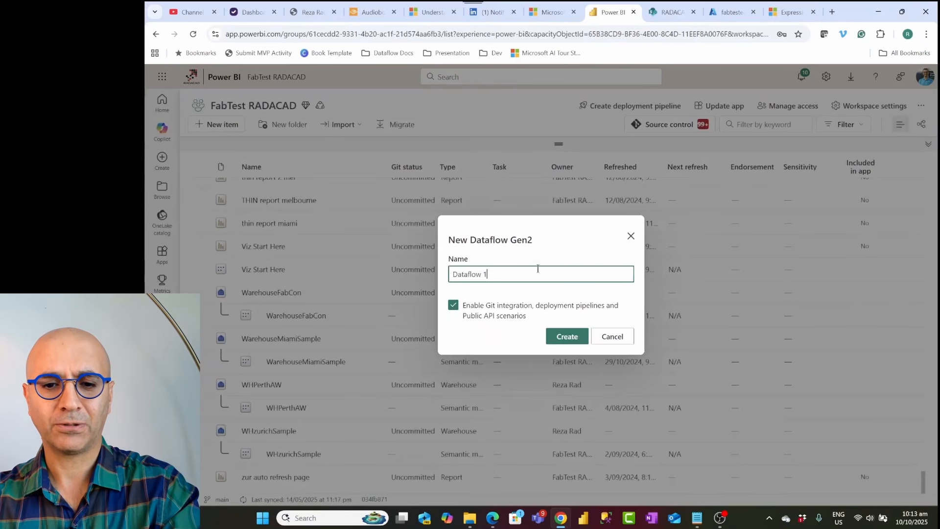
{"action": "key", "text": "BackSpace"}
{"action": "key", "text": "BackSpace"}
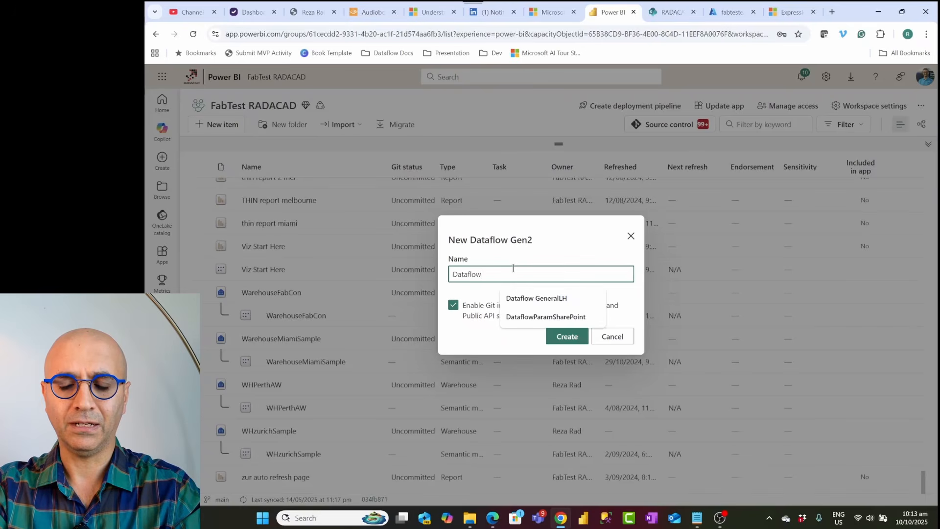
{"action": "type", "text": "GetD"}
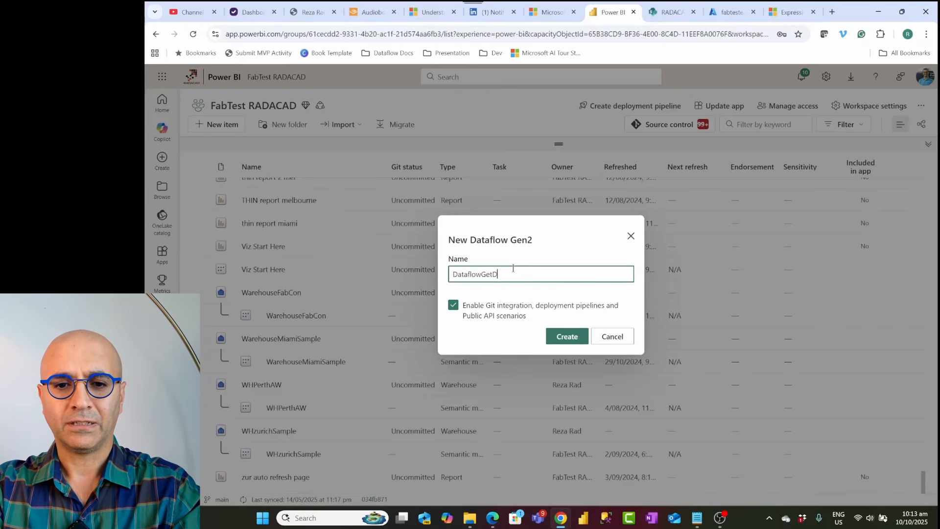
{"action": "type", "text": "atafromPowerBI"}
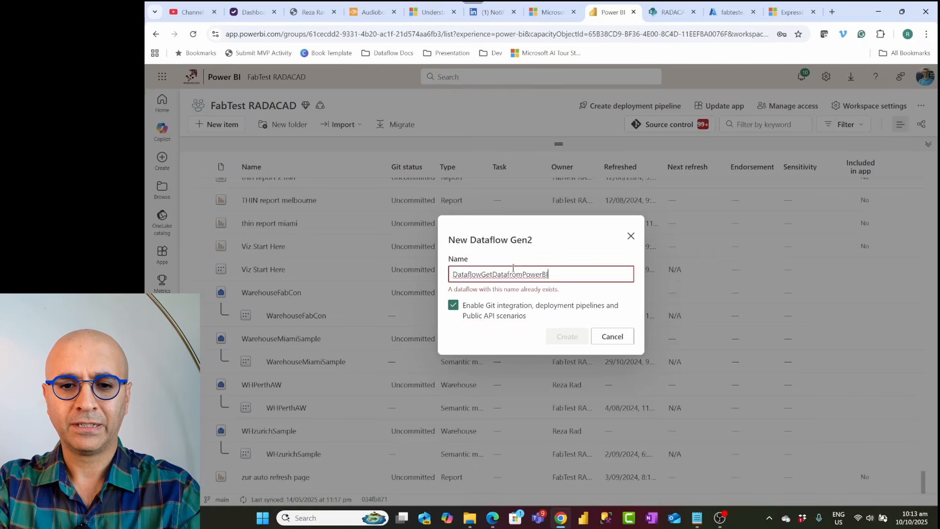
{"action": "type", "text": "1"}
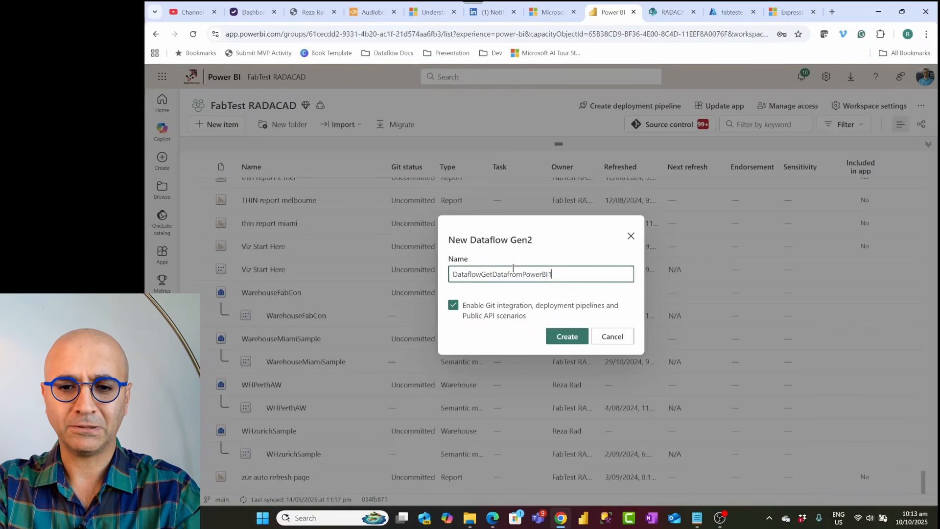
{"action": "type", "text": "0thOct"}
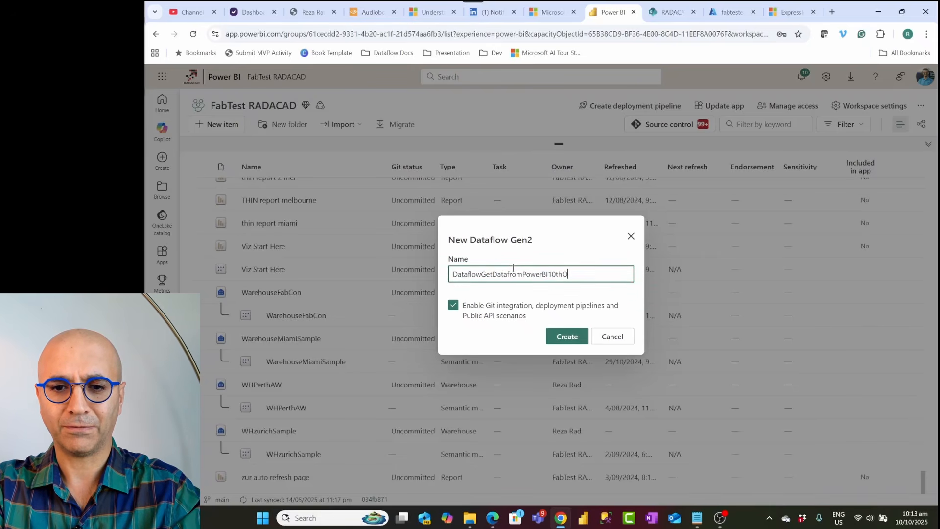
{"action": "left_click", "coordinate": [566, 336]}
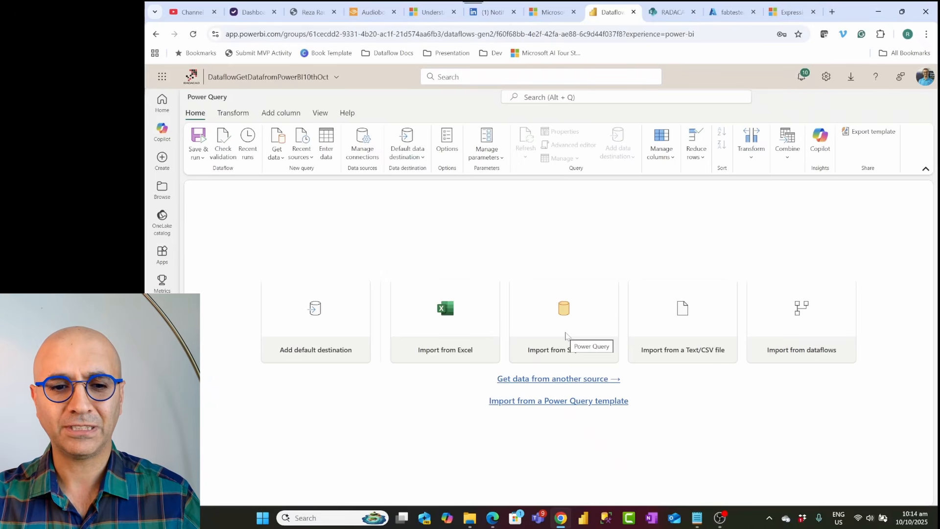
Step: Get data from another source and choose Azure Analysis Services as the connector
{"action": "left_click", "coordinate": [528, 381]}
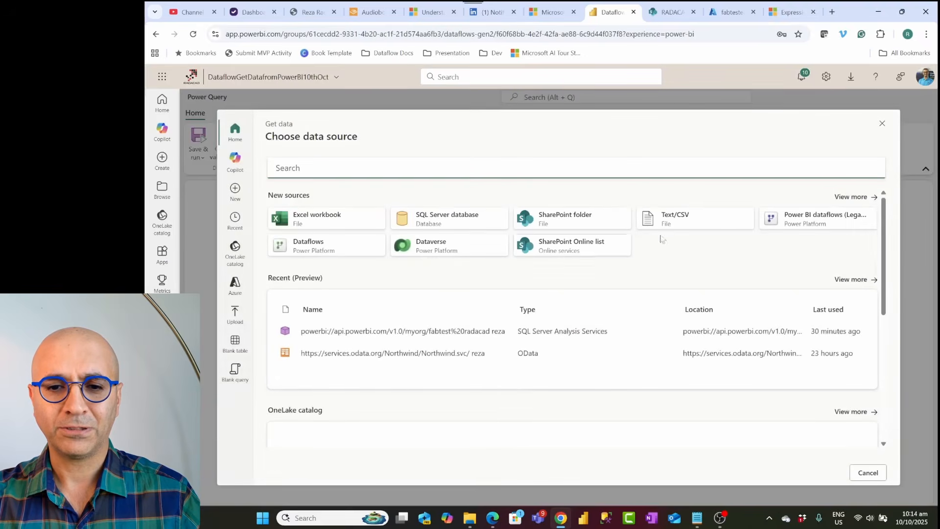
{"action": "left_click", "coordinate": [850, 197]}
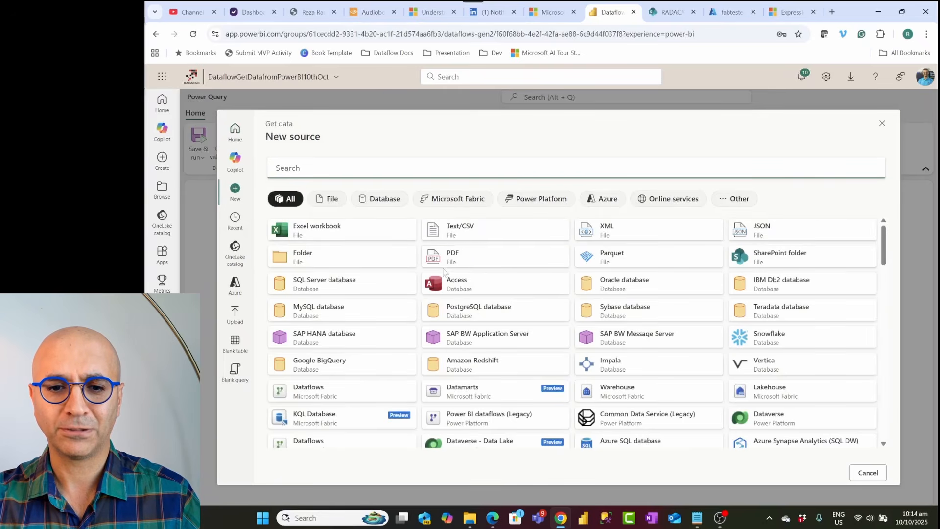
{"action": "scroll", "coordinate": [444, 271], "scroll_direction": "down", "scroll_amount": 10}
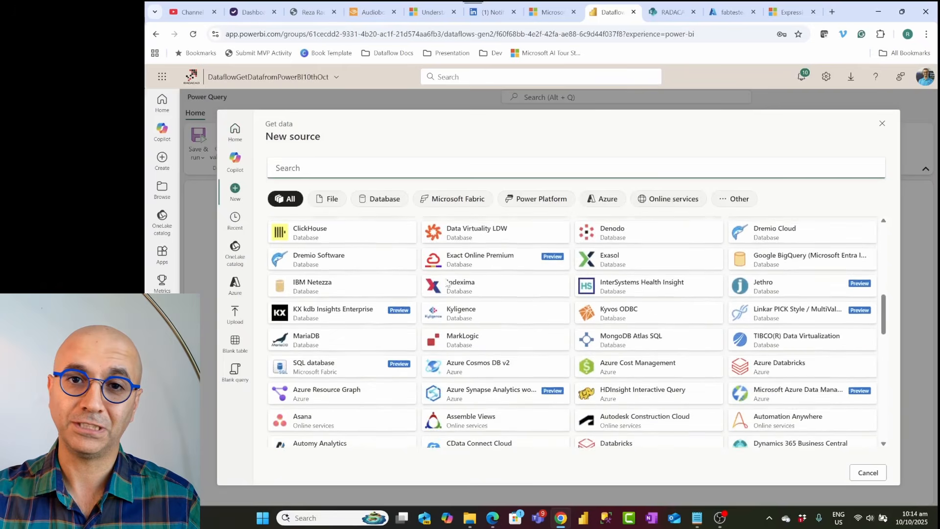
{"action": "scroll", "coordinate": [447, 283], "scroll_direction": "down", "scroll_amount": 8}
{"action": "scroll", "coordinate": [448, 285], "scroll_direction": "up", "scroll_amount": 5}
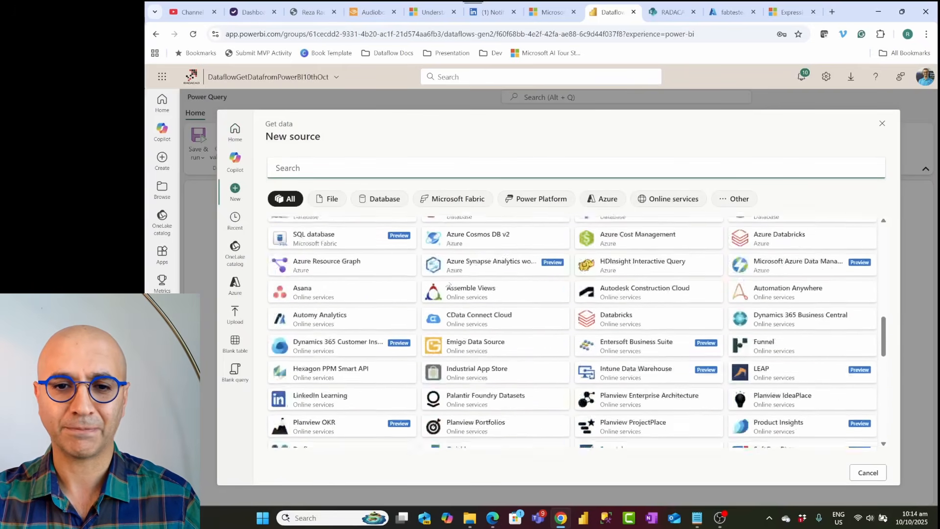
{"action": "scroll", "coordinate": [448, 284], "scroll_direction": "up", "scroll_amount": 5}
{"action": "left_click", "coordinate": [409, 173]}
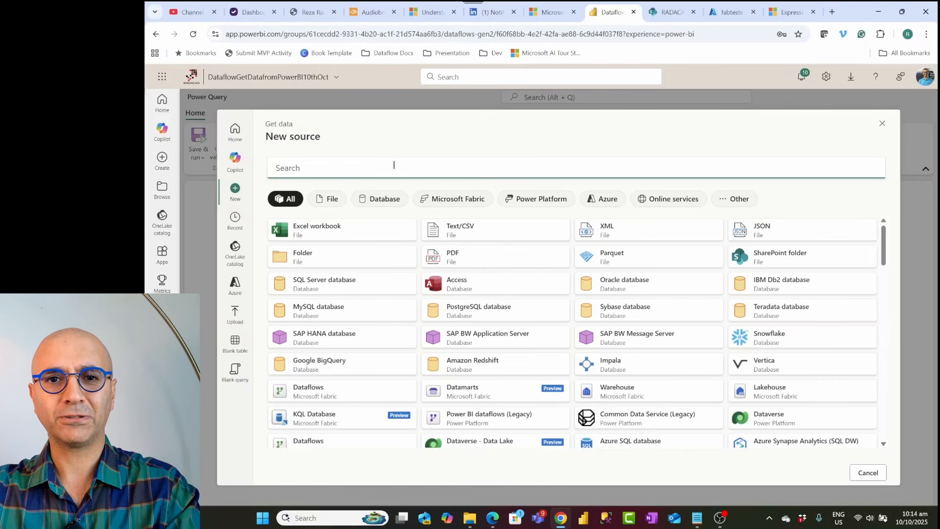
{"action": "type", "text": "analysis"}
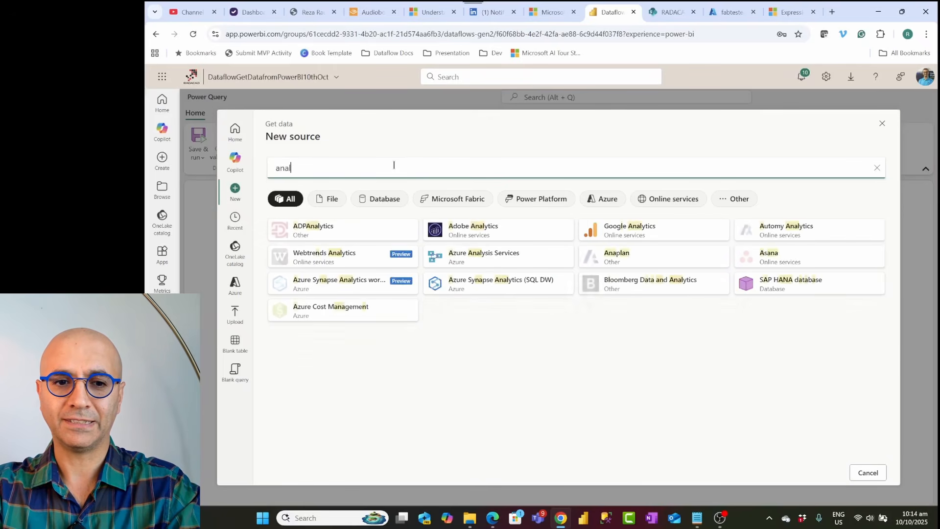
{"action": "type", "text": " ser"}
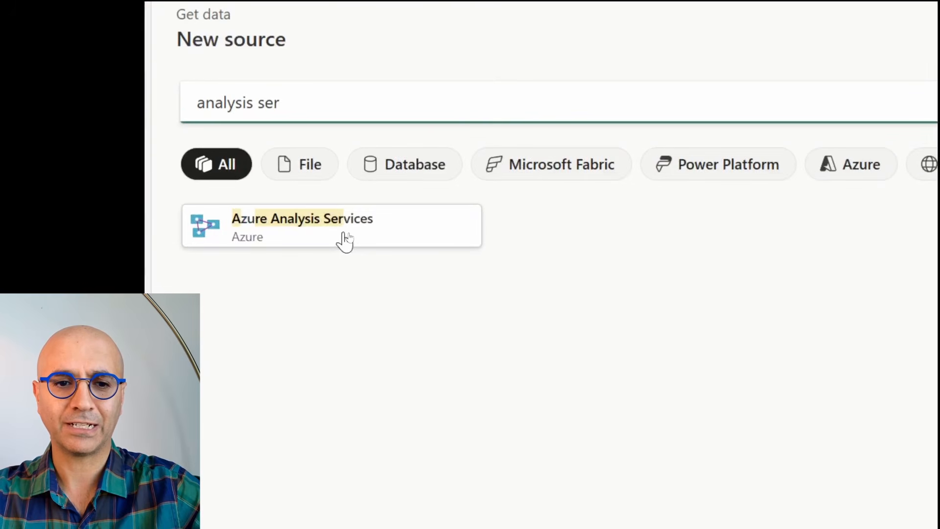
{"action": "left_click", "coordinate": [349, 237]}
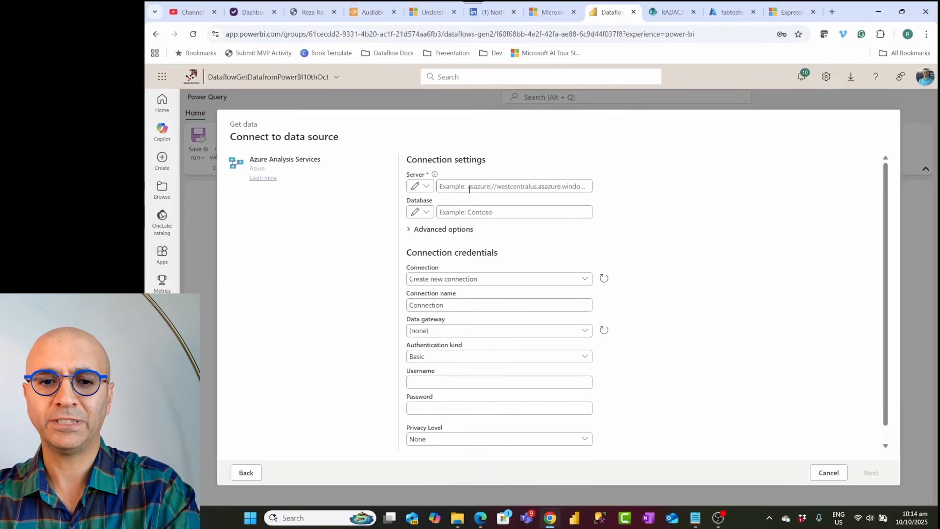
Step: Paste the workspace connection link as the server and continue to the next page
{"action": "left_click", "coordinate": [465, 187]}
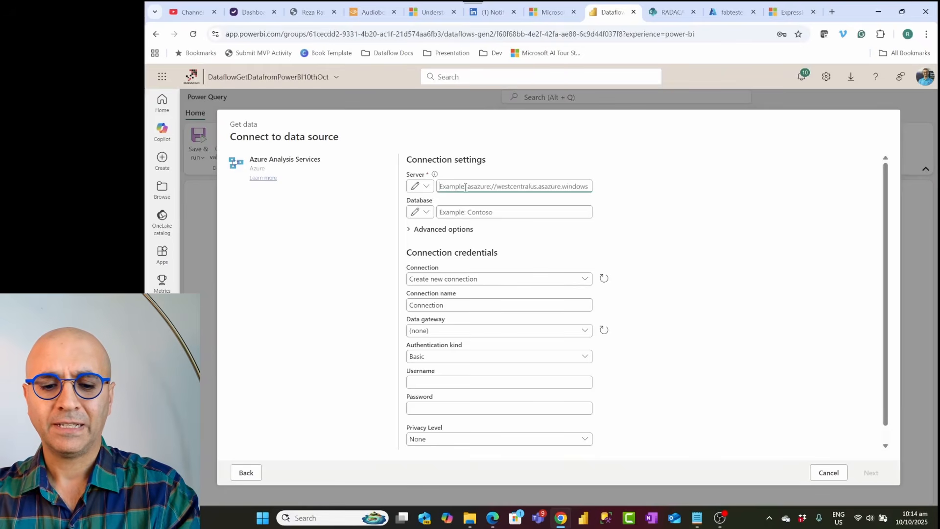
{"action": "key", "text": "ctrl+v"}
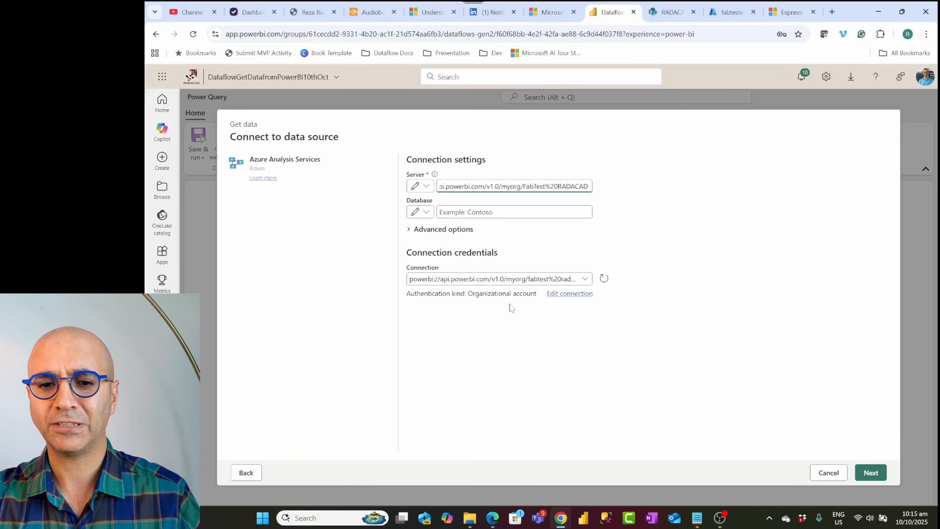
{"action": "left_click", "coordinate": [870, 473]}
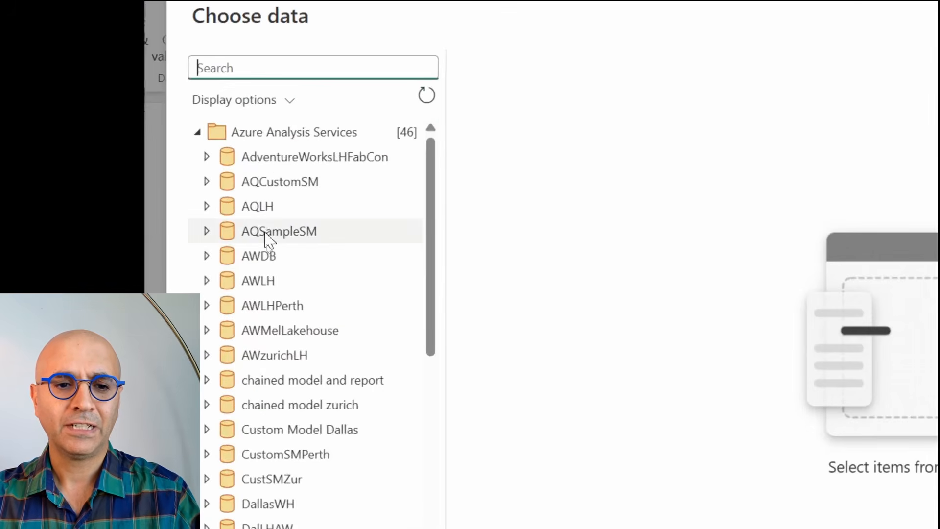
Step: Expand the Viz Start Here database and its Model down to the model's tables in the navigator
{"action": "scroll", "coordinate": [257, 298], "scroll_direction": "down", "scroll_amount": 2}
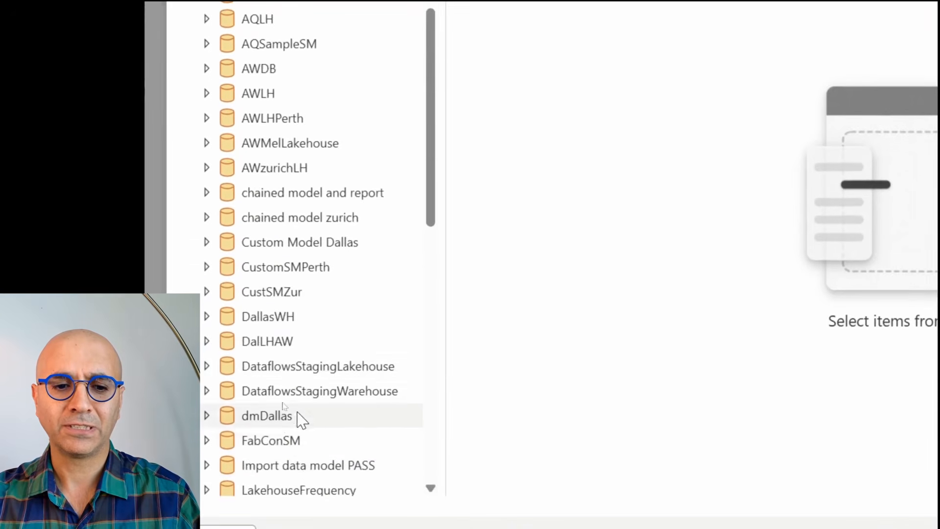
{"action": "scroll", "coordinate": [301, 510], "scroll_direction": "down", "scroll_amount": 1}
{"action": "scroll", "coordinate": [301, 371], "scroll_direction": "down", "scroll_amount": 10}
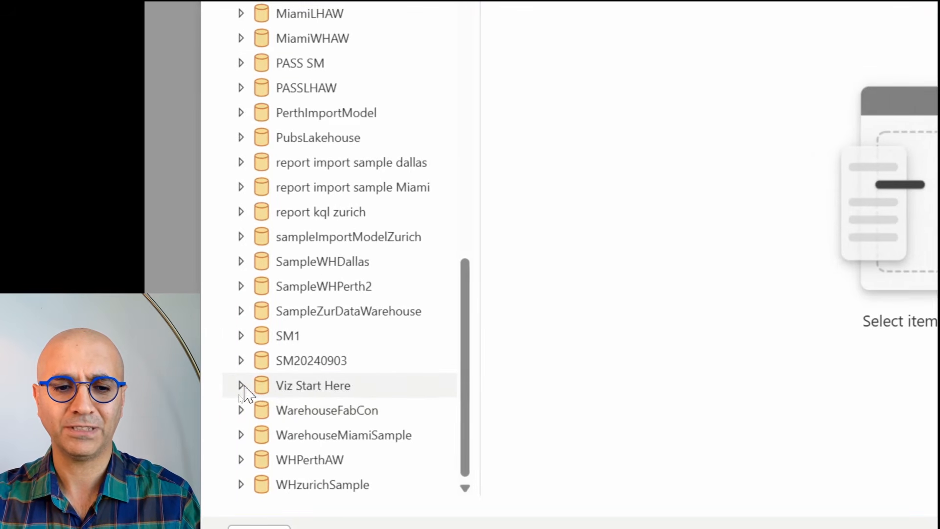
{"action": "left_click", "coordinate": [242, 386]}
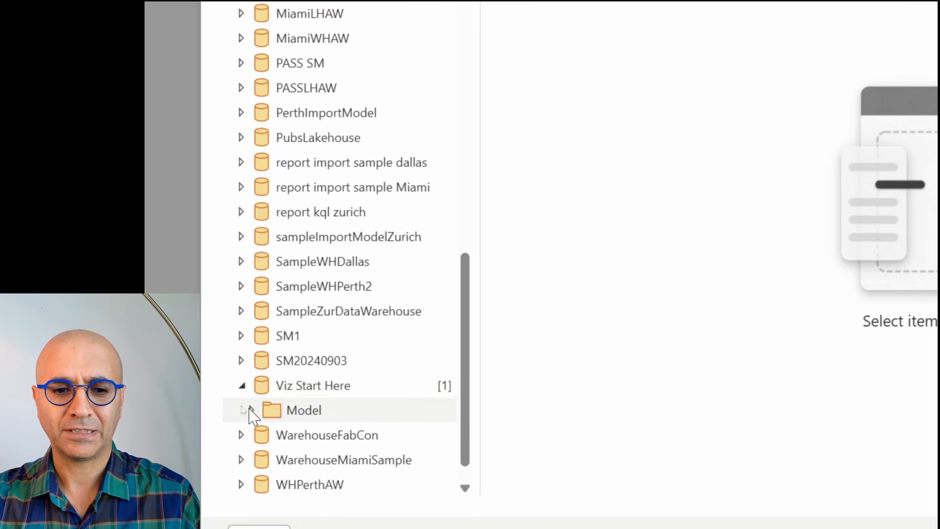
{"action": "left_click", "coordinate": [249, 409]}
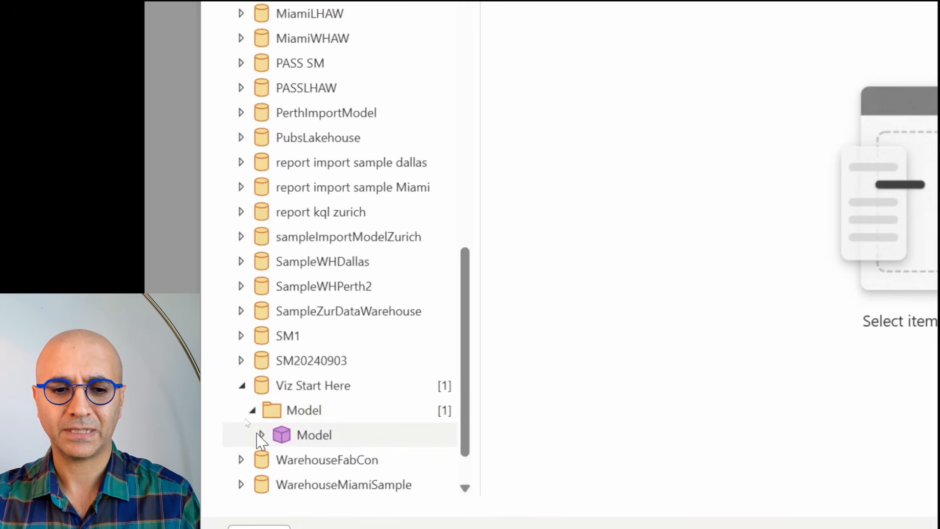
{"action": "left_click", "coordinate": [261, 434]}
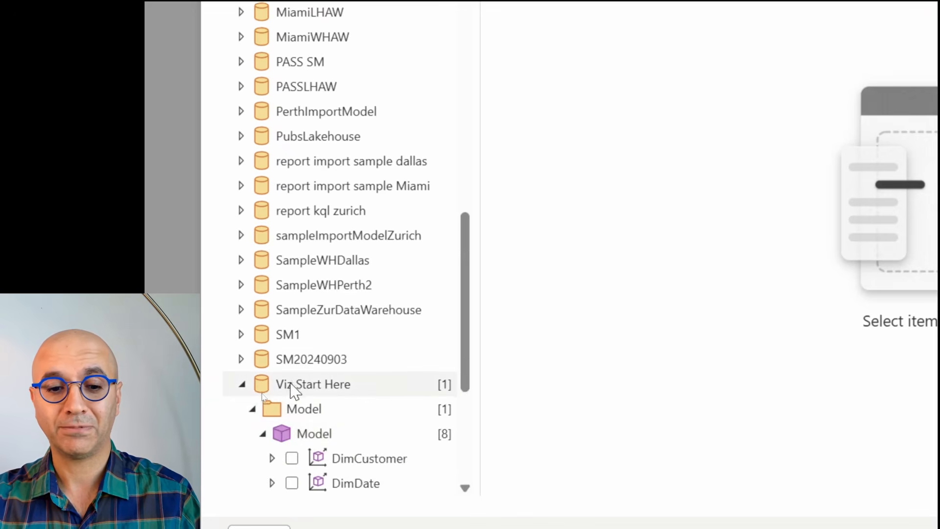
Step: Expand DimCustomer and select Sales, Sales YTD, FullName, EnglishEducation and Gender
{"action": "scroll", "coordinate": [274, 392], "scroll_direction": "down", "scroll_amount": 3}
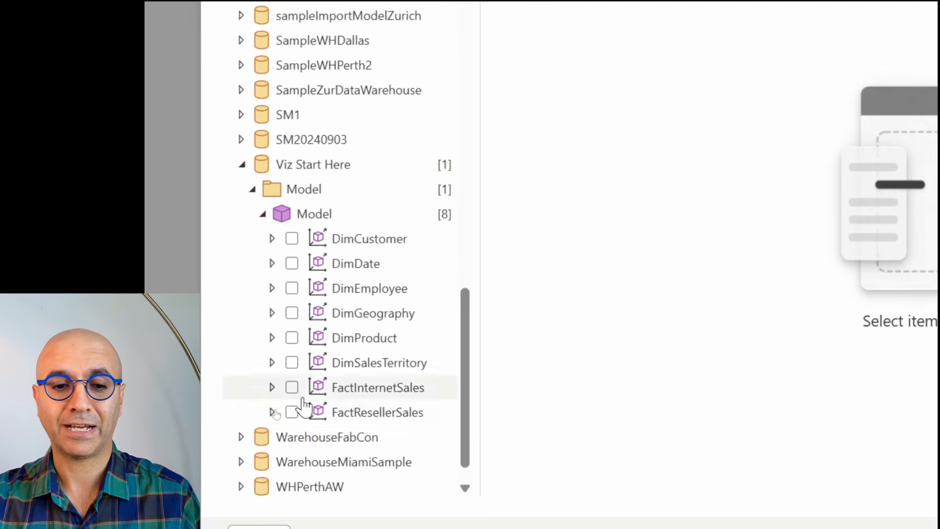
{"action": "left_click", "coordinate": [272, 239]}
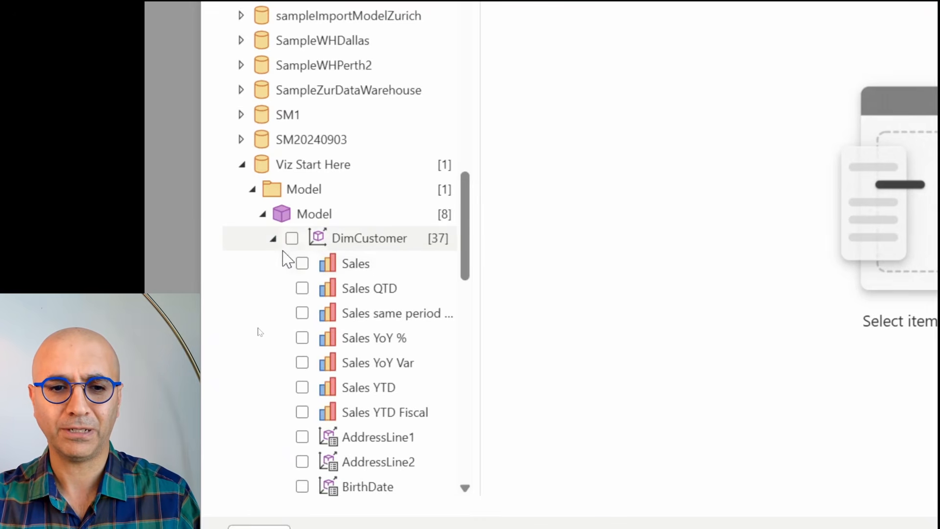
{"action": "left_click", "coordinate": [302, 266]}
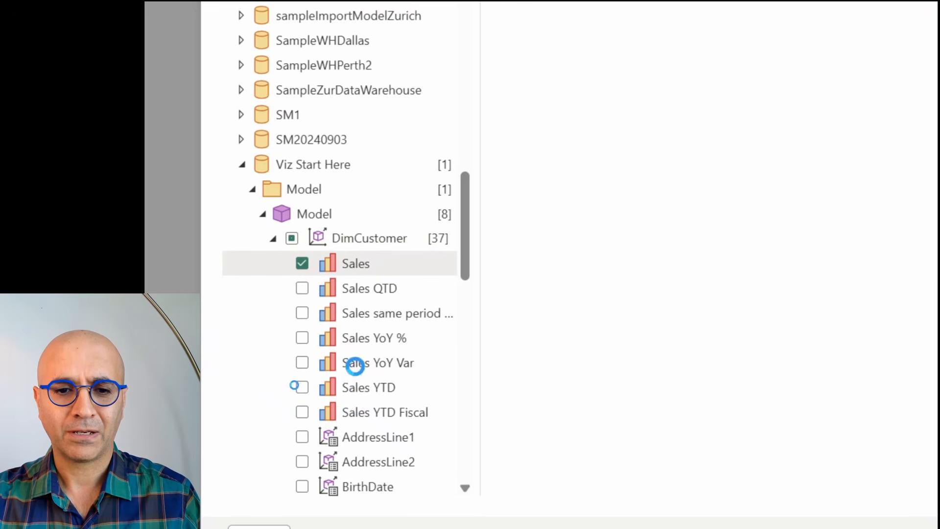
{"action": "left_click", "coordinate": [303, 388]}
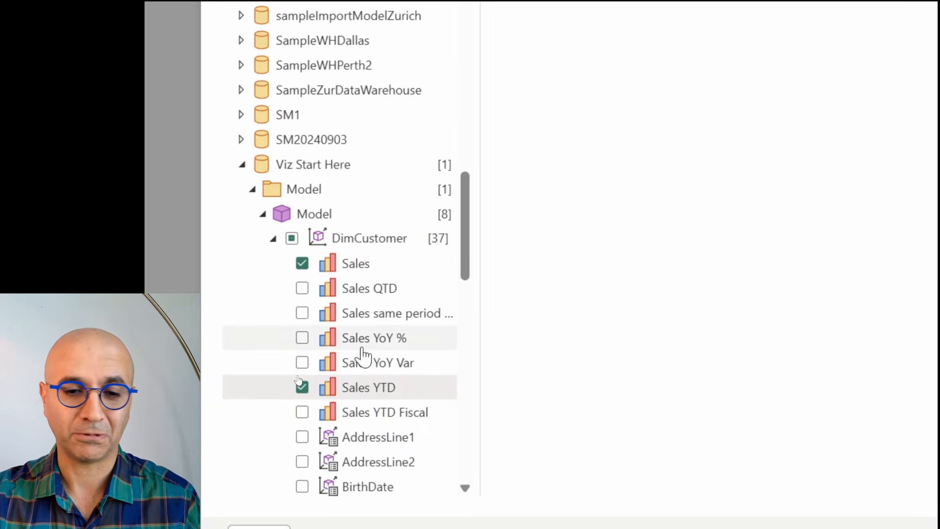
{"action": "scroll", "coordinate": [363, 358], "scroll_direction": "down", "scroll_amount": 3}
{"action": "scroll", "coordinate": [323, 428], "scroll_direction": "down", "scroll_amount": 2}
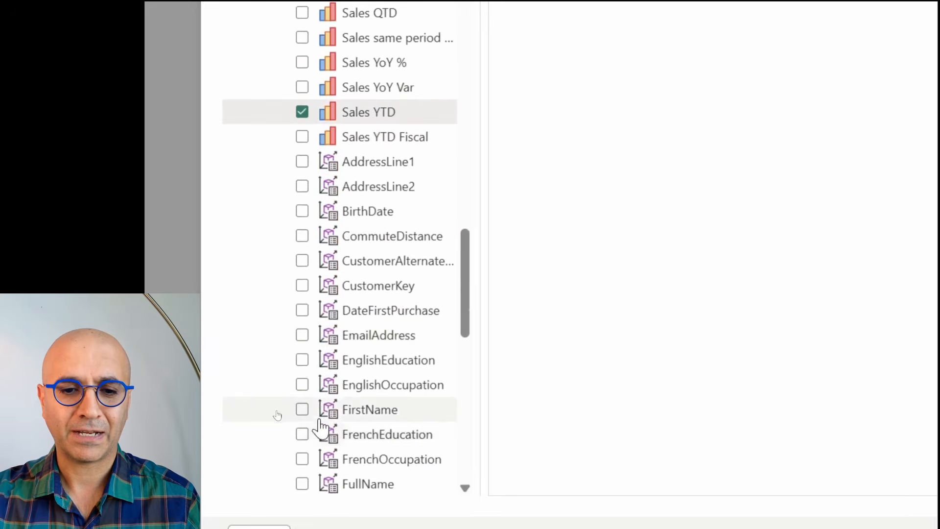
{"action": "scroll", "coordinate": [303, 471], "scroll_direction": "down", "scroll_amount": 1}
{"action": "left_click", "coordinate": [301, 464]}
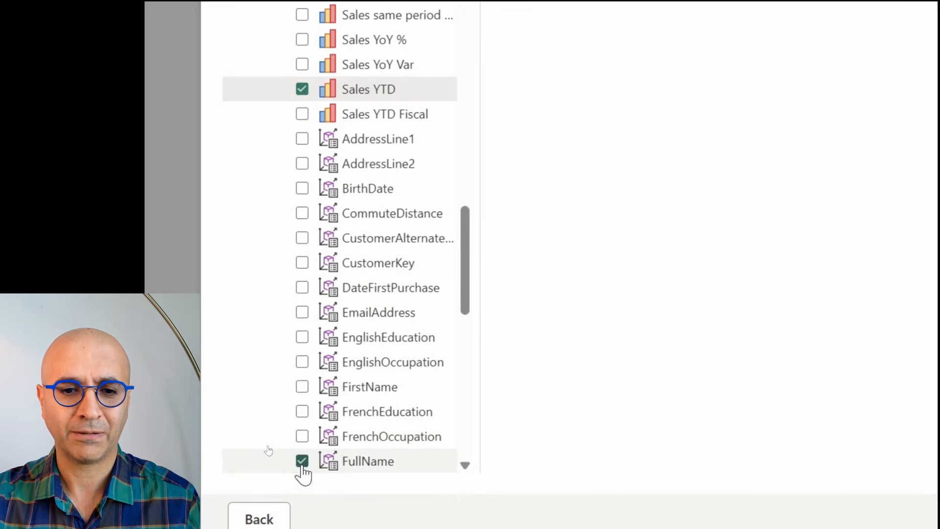
{"action": "left_click", "coordinate": [302, 338]}
{"action": "scroll", "coordinate": [352, 345], "scroll_direction": "down", "scroll_amount": 3}
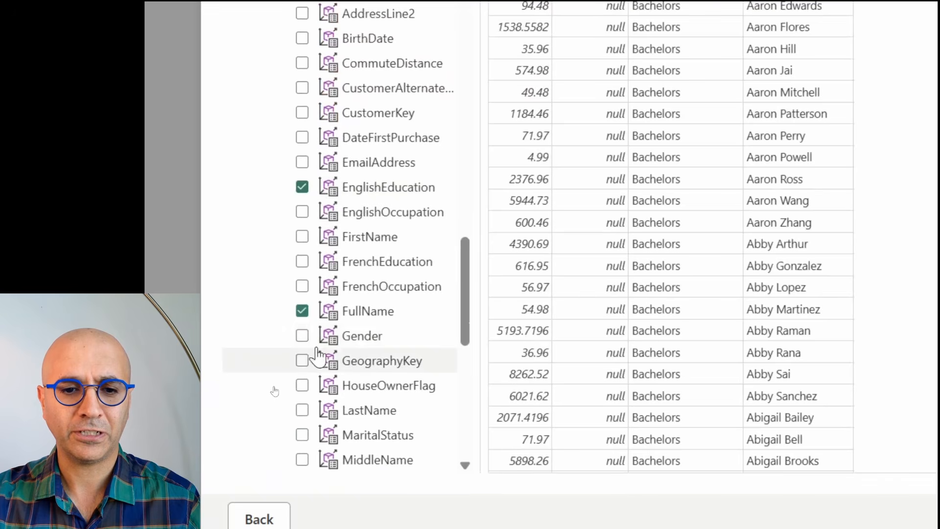
{"action": "left_click", "coordinate": [303, 338]}
Step: Collapse DimCustomer, select CalendarYear, EnglishMonthName and DayNumberOfMonth from DimDate, and create the query
{"action": "scroll", "coordinate": [338, 363], "scroll_direction": "up", "scroll_amount": 7}
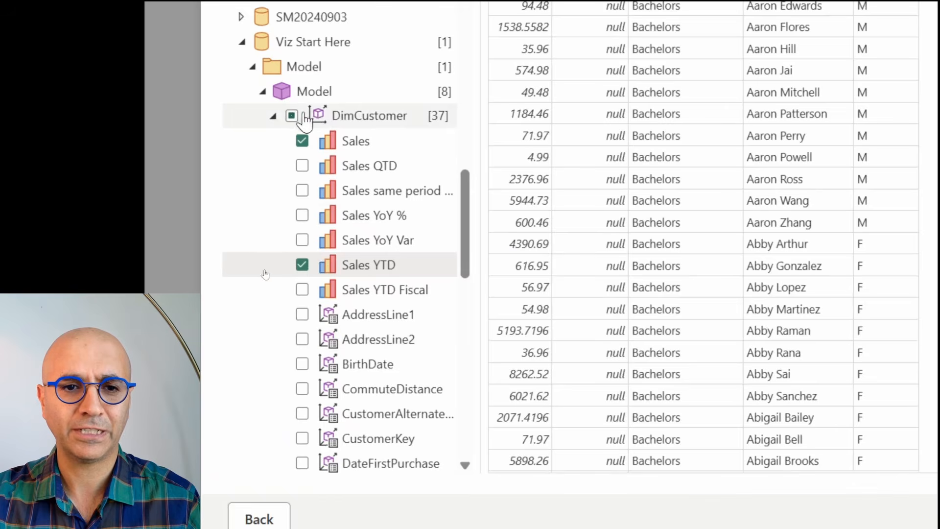
{"action": "left_click", "coordinate": [272, 117]}
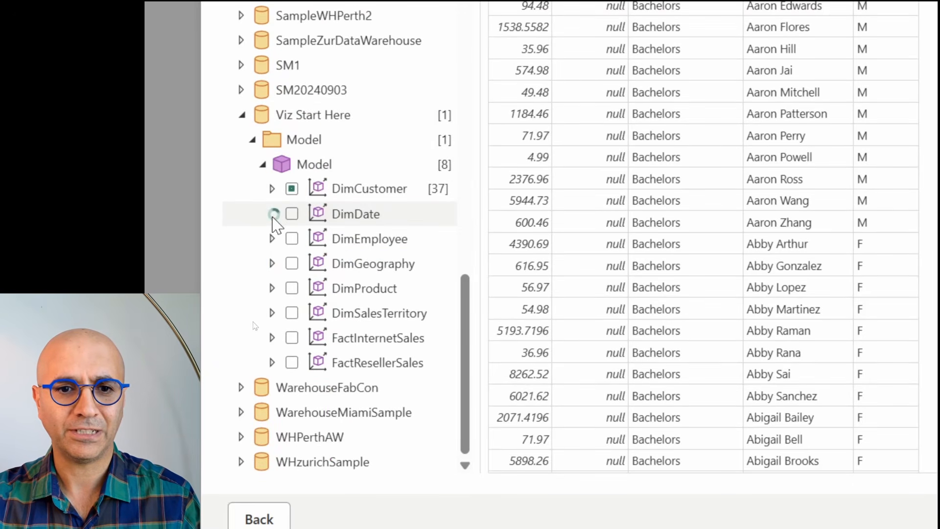
{"action": "left_click", "coordinate": [272, 214]}
{"action": "left_click", "coordinate": [302, 288]}
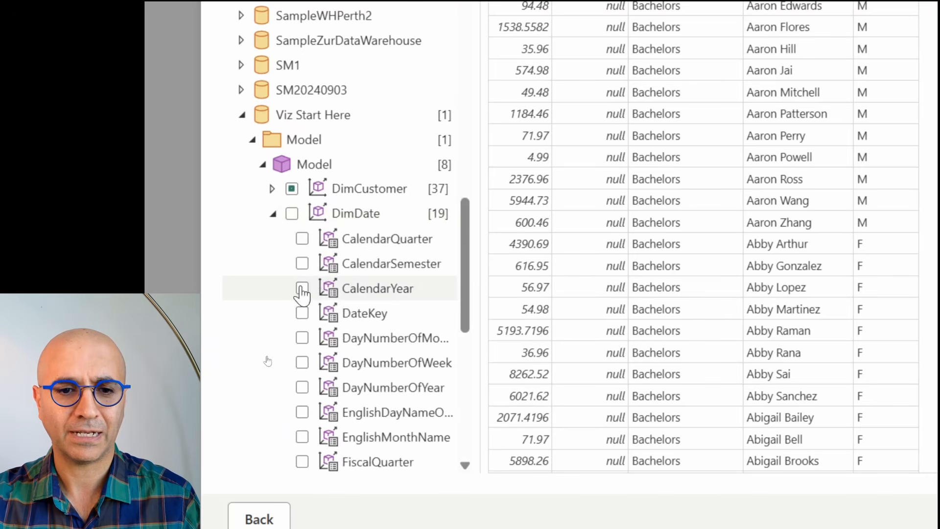
{"action": "left_click", "coordinate": [302, 438]}
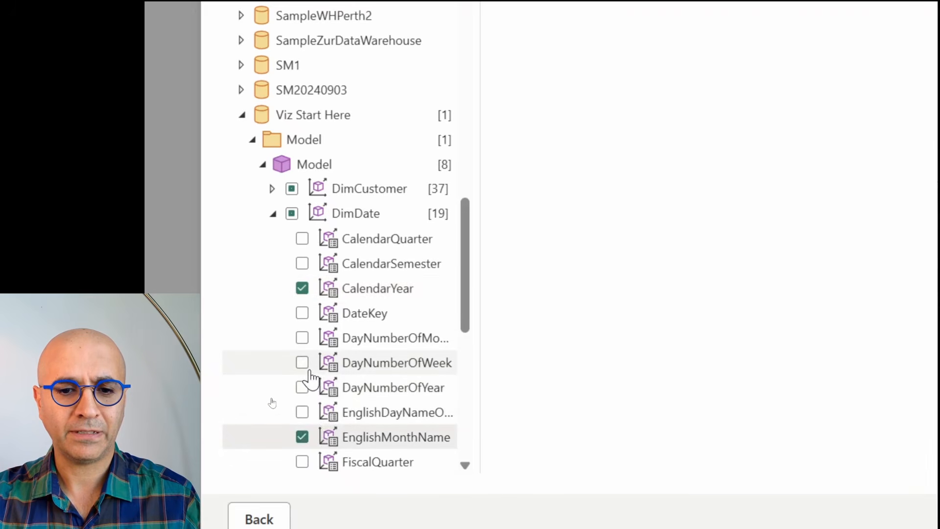
{"action": "left_click", "coordinate": [302, 341]}
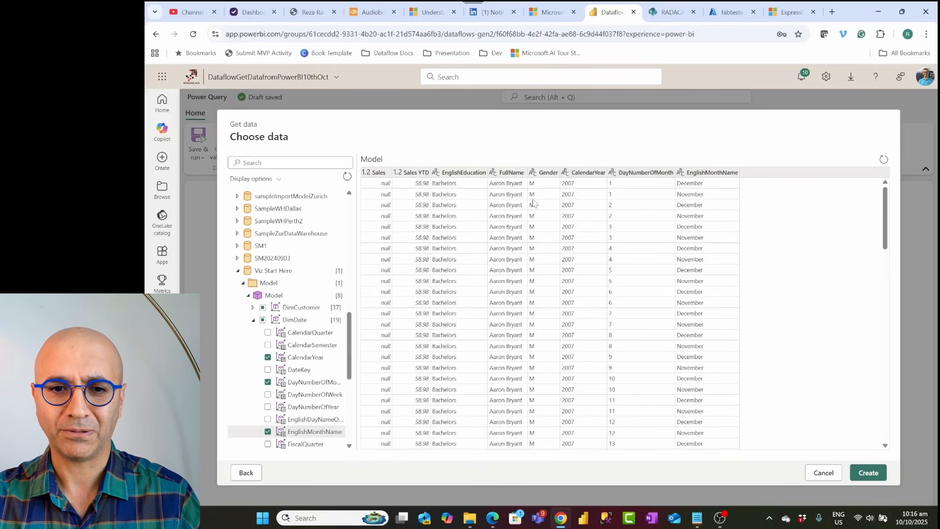
{"action": "left_click", "coordinate": [867, 478]}
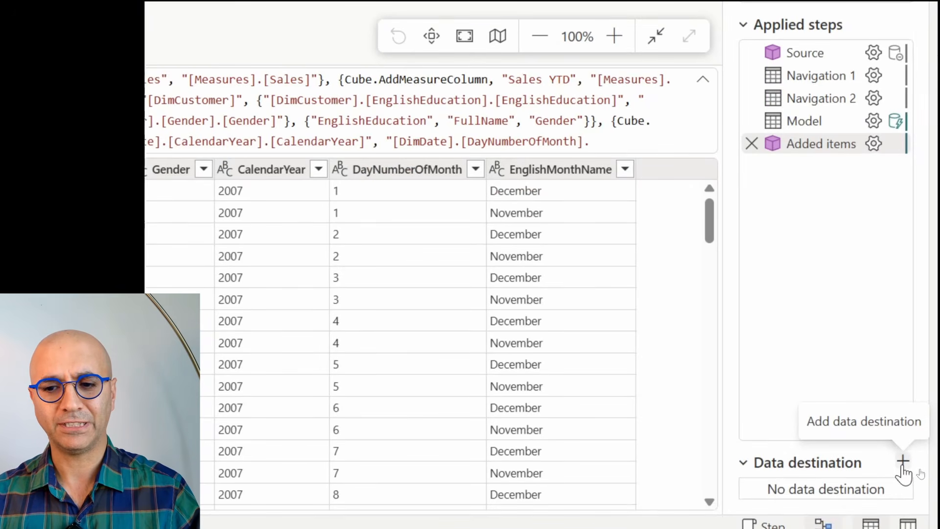
Step: Open the list of new data destinations and dismiss it
{"action": "left_click", "coordinate": [902, 462]}
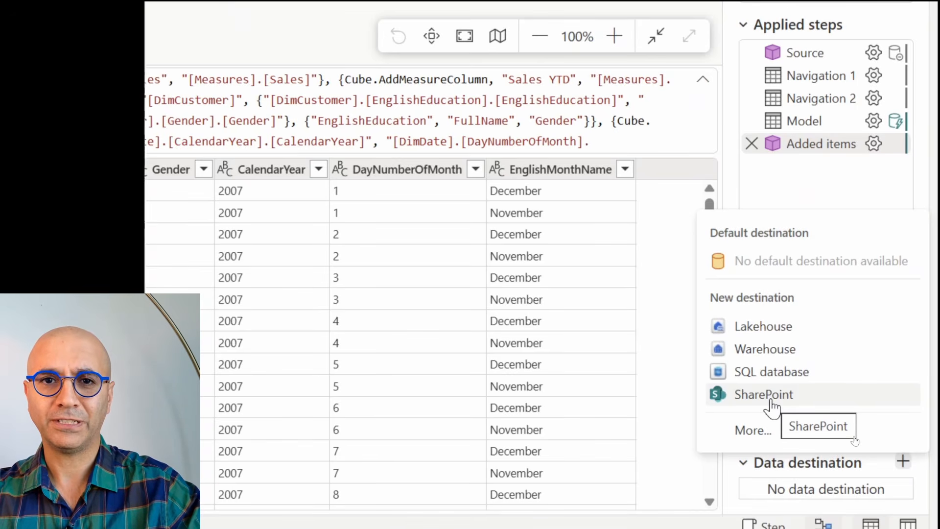
{"action": "key", "text": "Escape"}
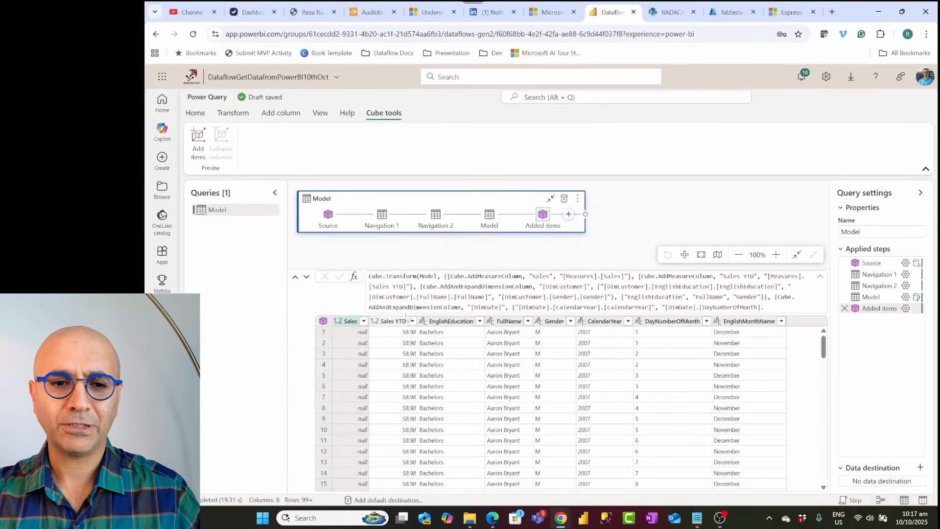
Step: Create a new parameter named FileName with type Text
{"action": "right_click", "coordinate": [230, 267]}
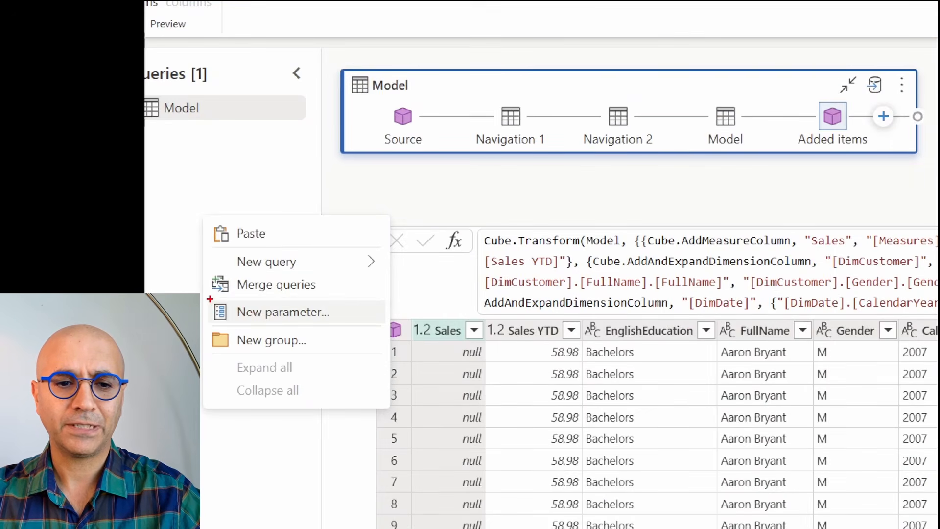
{"action": "left_click_drag", "start_coordinate": [209, 298], "coordinate": [344, 331]}
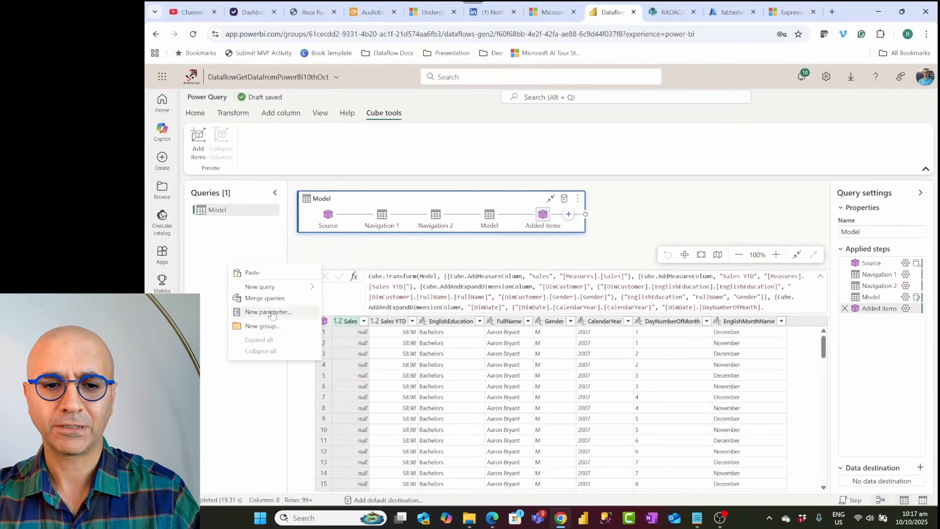
{"action": "left_click", "coordinate": [283, 311]}
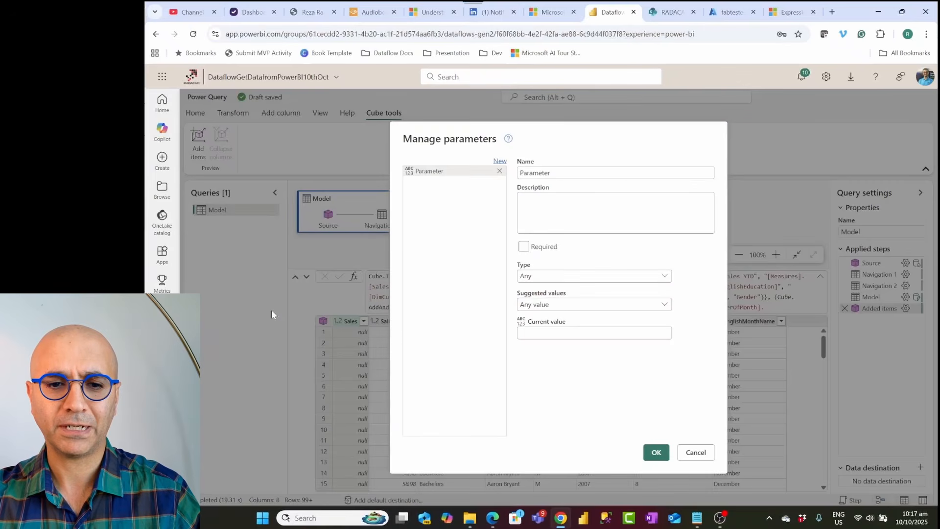
{"action": "double_click", "coordinate": [536, 174]}
{"action": "type", "text": "Fi"}
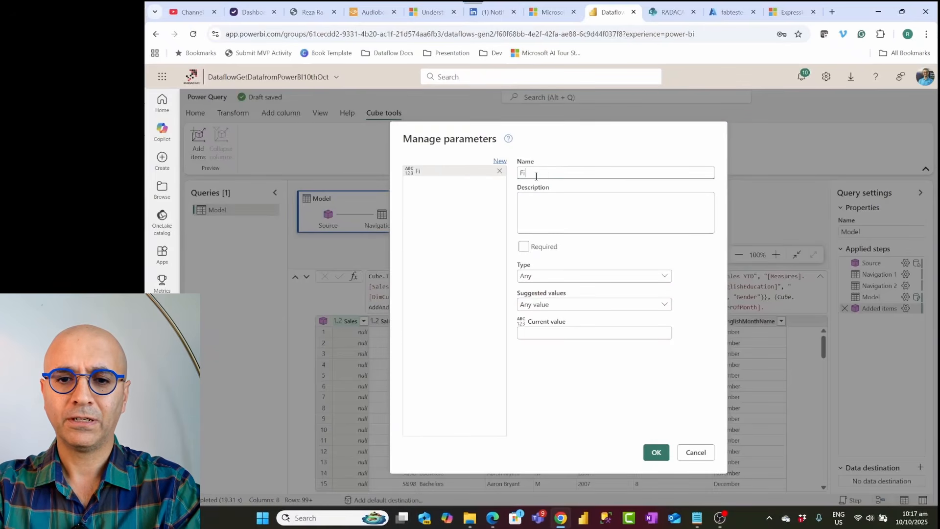
{"action": "type", "text": "leName"}
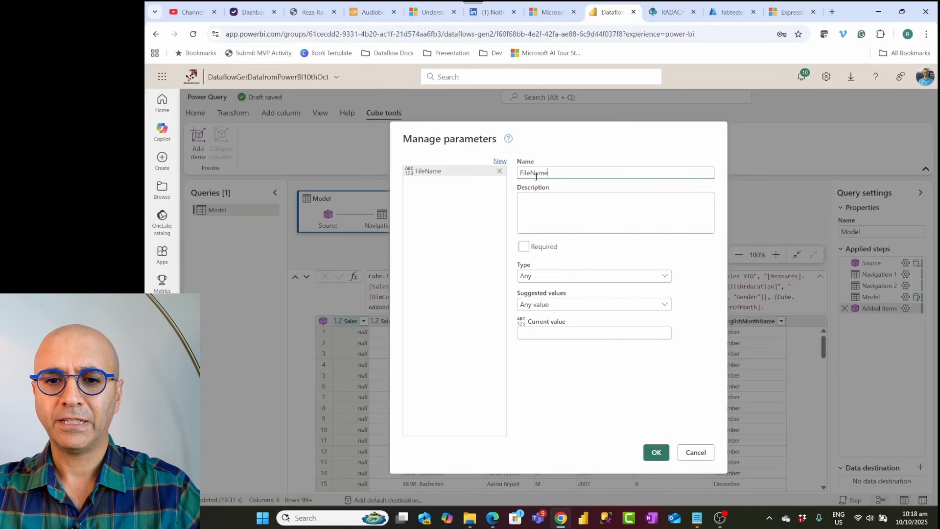
{"action": "left_click", "coordinate": [548, 279]}
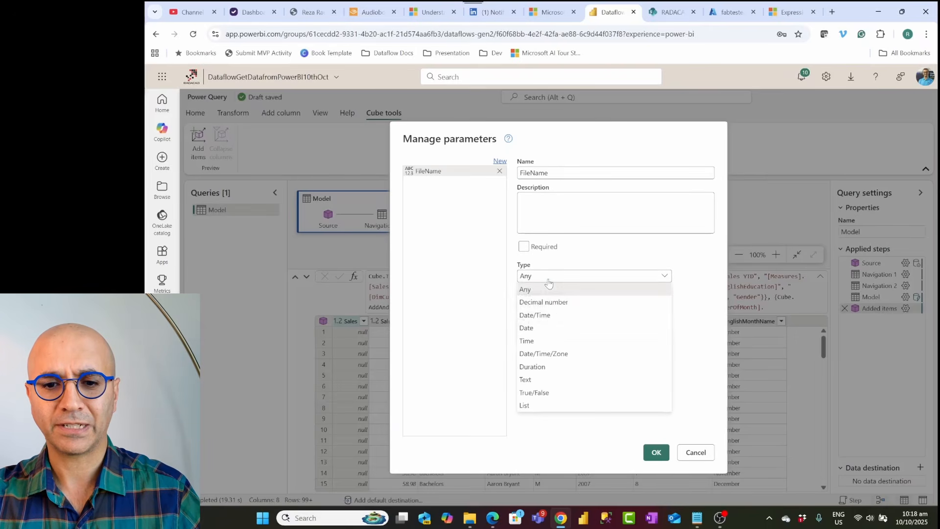
{"action": "left_click", "coordinate": [548, 380]}
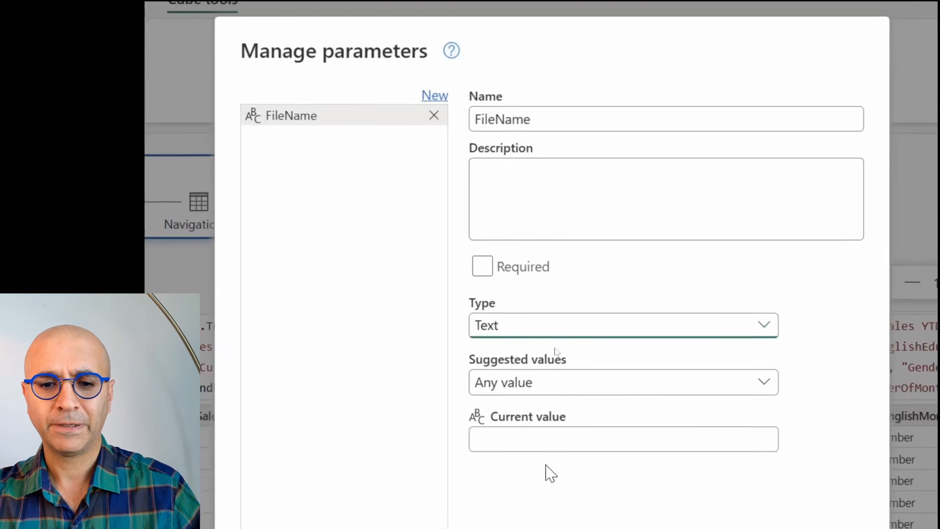
Step: Set the FileName parameter's current value to 2025-10-10.csv and save the parameter
{"action": "left_click", "coordinate": [549, 333]}
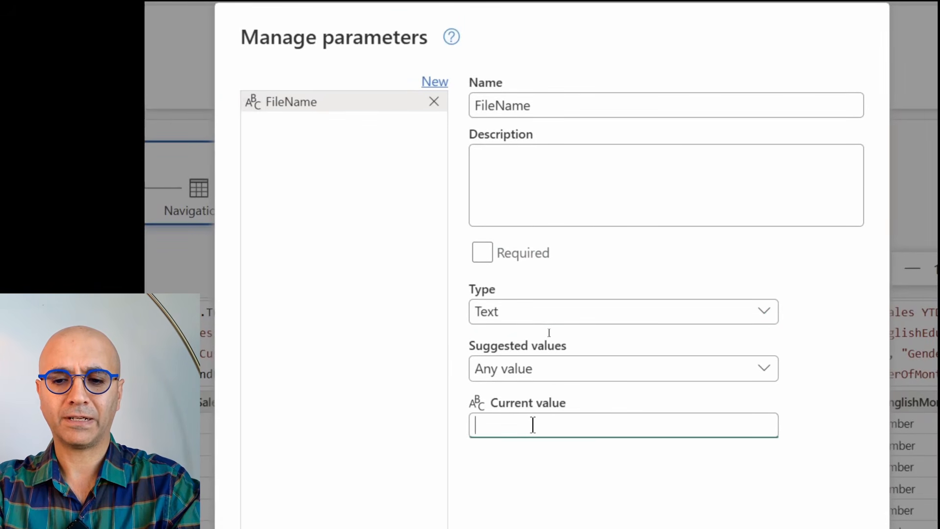
{"action": "type", "text": "filename.csv"}
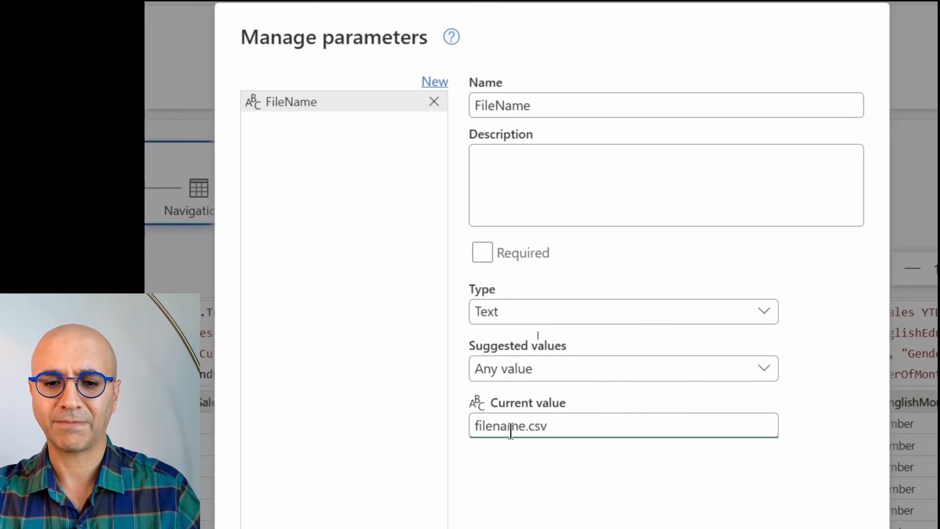
{"action": "left_click_drag", "start_coordinate": [526, 426], "coordinate": [461, 432]}
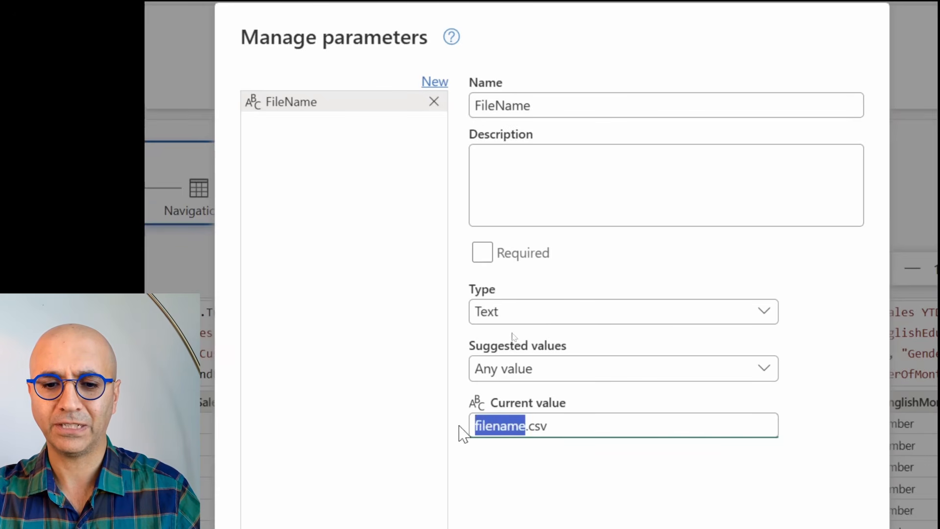
{"action": "type", "text": "2025-"}
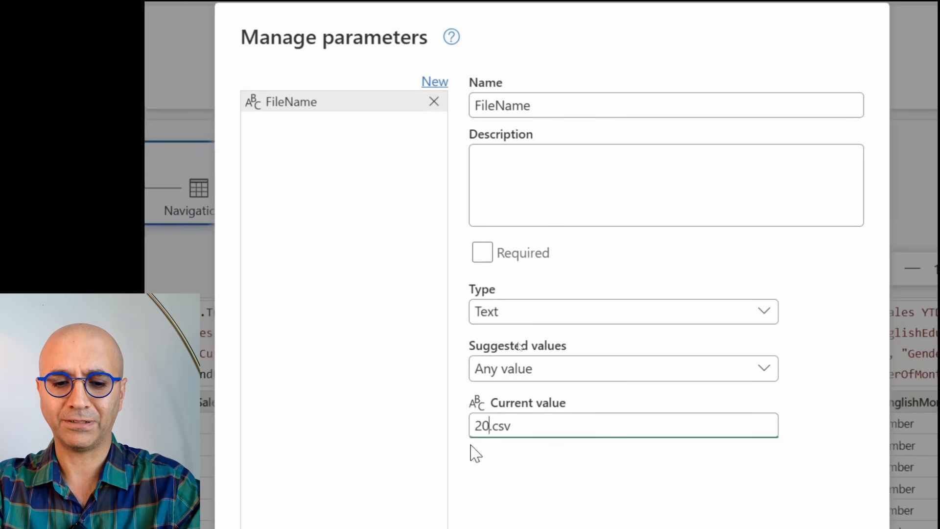
{"action": "type", "text": "10"}
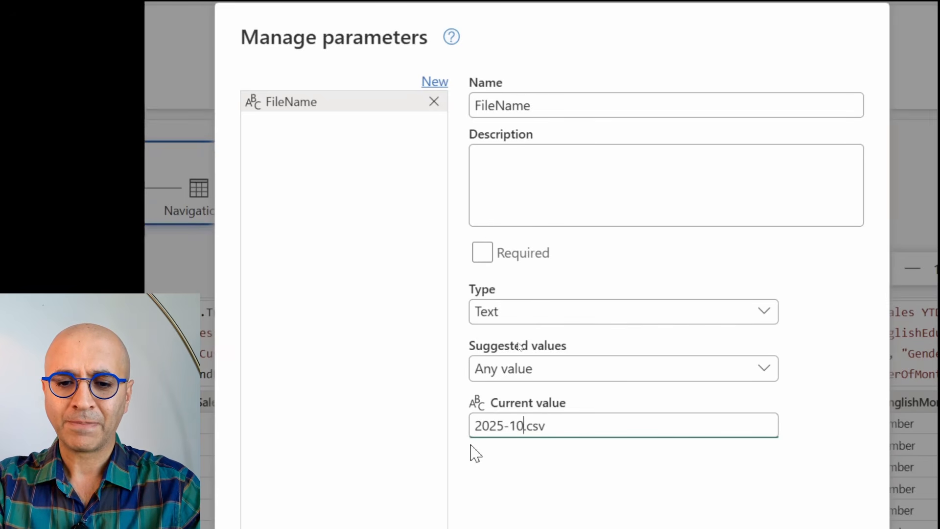
{"action": "type", "text": "-10"}
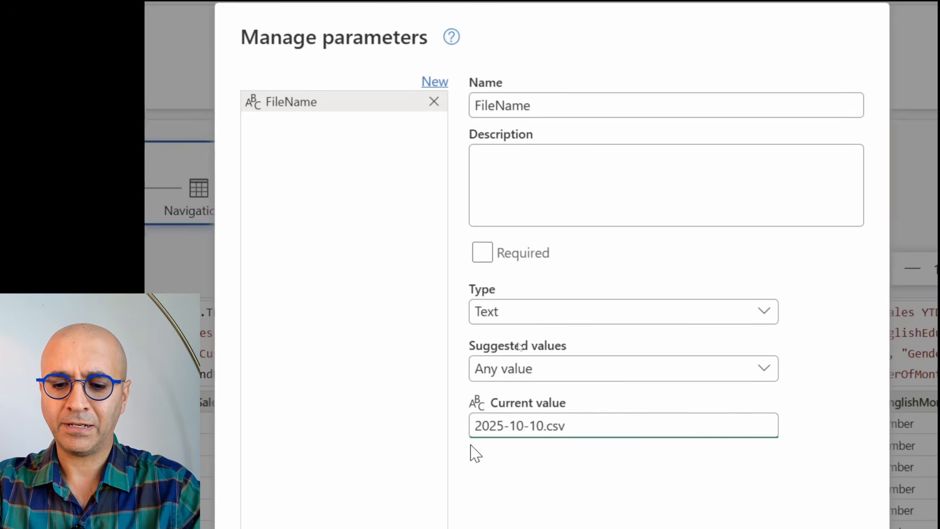
{"action": "type", "text": "-"}
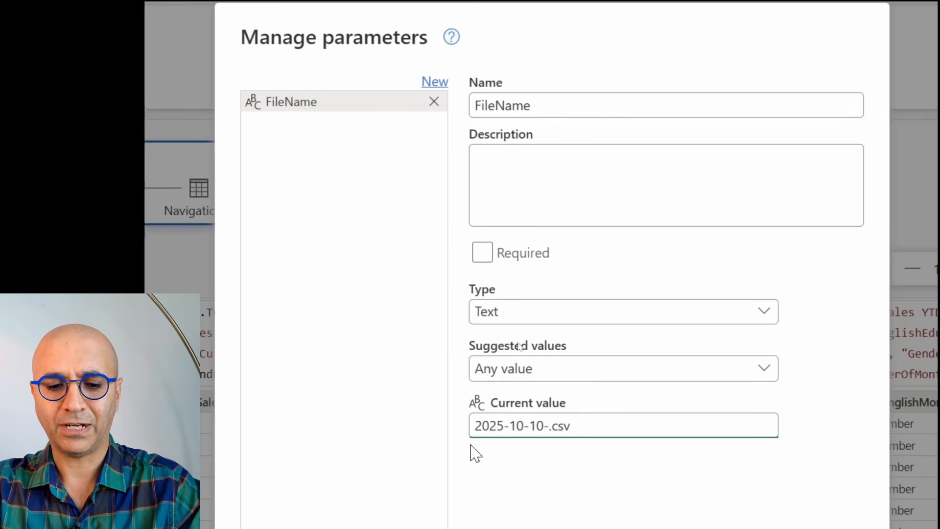
{"action": "type", "text": "13-"}
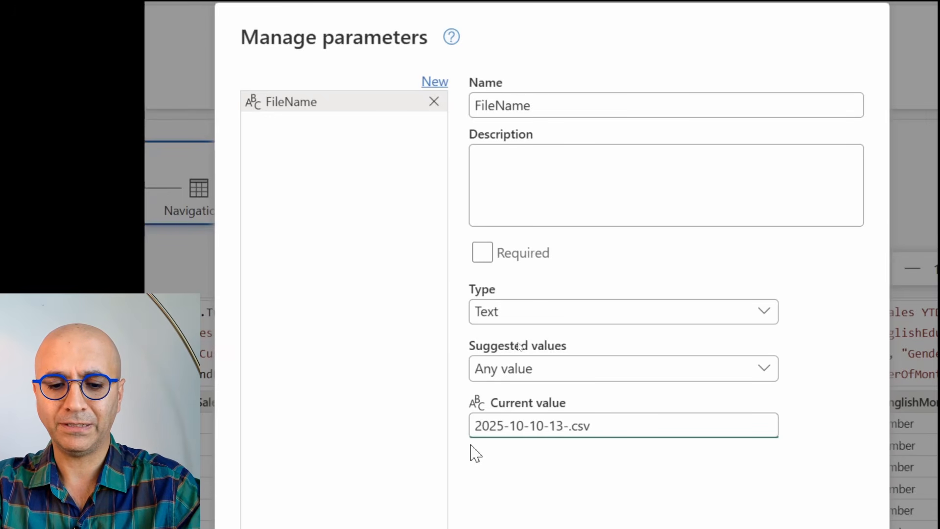
{"action": "type", "text": "30"}
{"action": "key", "text": "BackSpace"}
{"action": "key", "text": "BackSpace"}
{"action": "key", "text": "BackSpace"}
{"action": "key", "text": "BackSpace"}
{"action": "key", "text": "BackSpace"}
{"action": "key", "text": "BackSpace"}
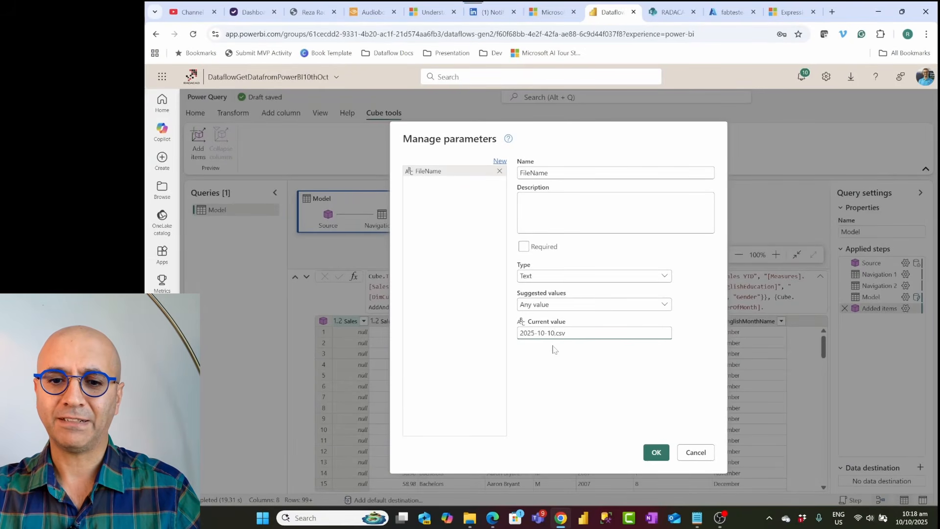
{"action": "left_click", "coordinate": [656, 453]}
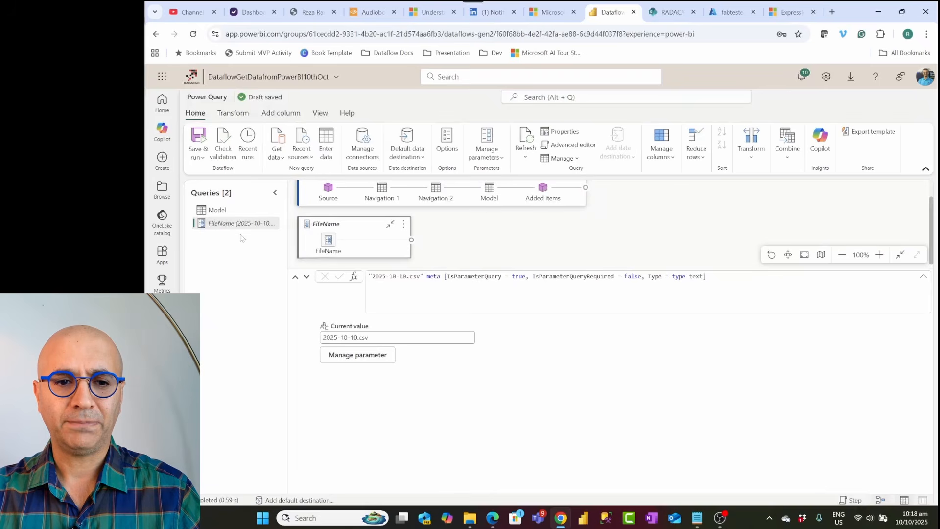
Step: Select the Model query and choose SharePoint as its new data destination
{"action": "left_click", "coordinate": [217, 210]}
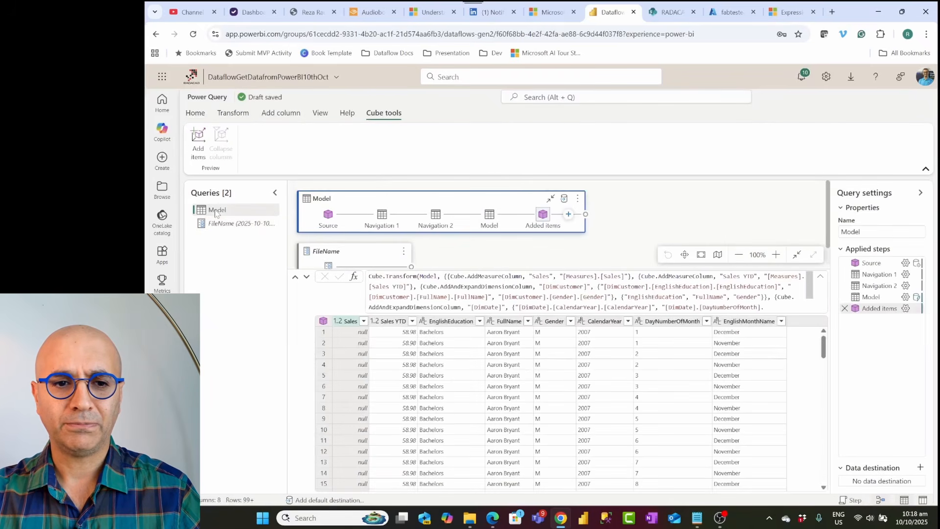
{"action": "left_click", "coordinate": [919, 467]}
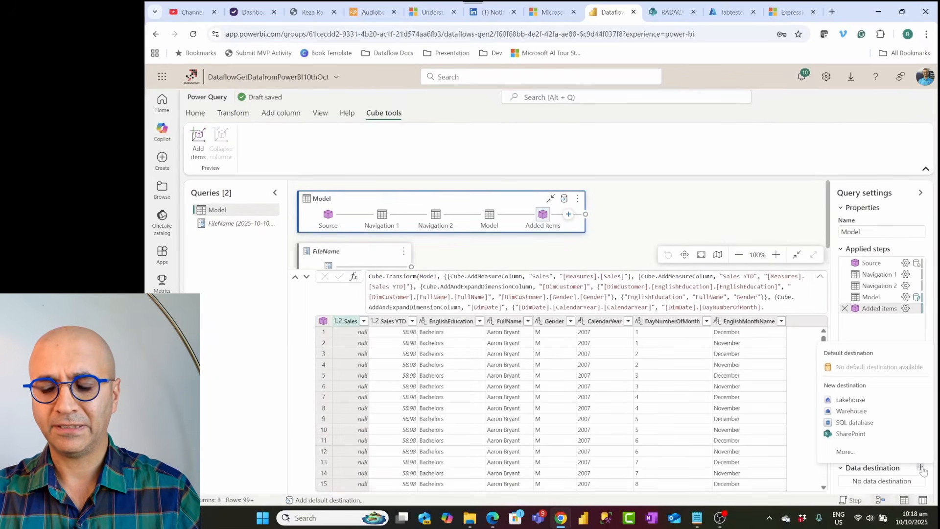
{"action": "left_click", "coordinate": [843, 434]}
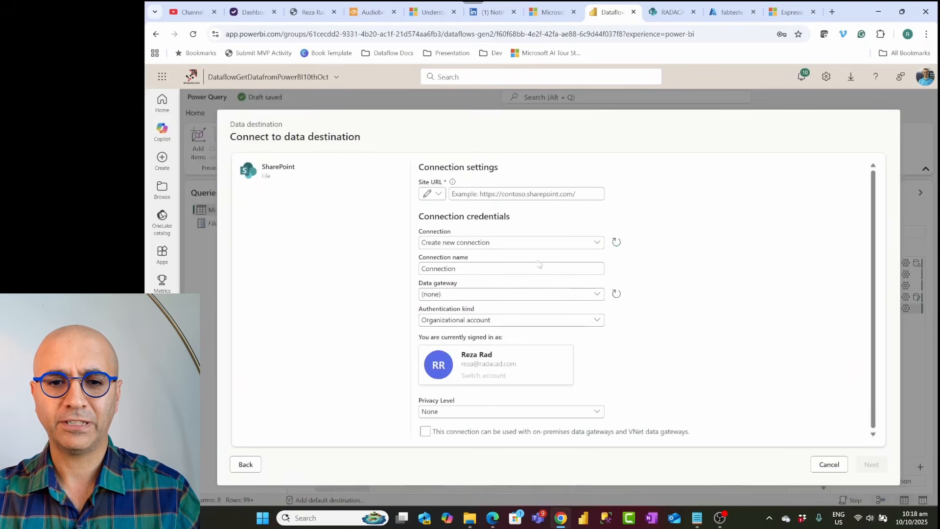
{"action": "left_click", "coordinate": [689, 13]}
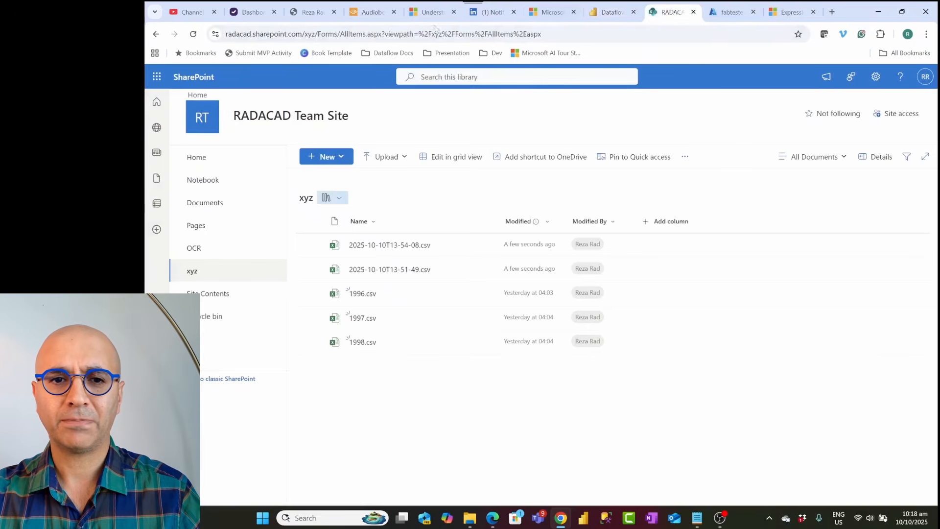
{"action": "left_click_drag", "start_coordinate": [305, 34], "coordinate": [200, 47]}
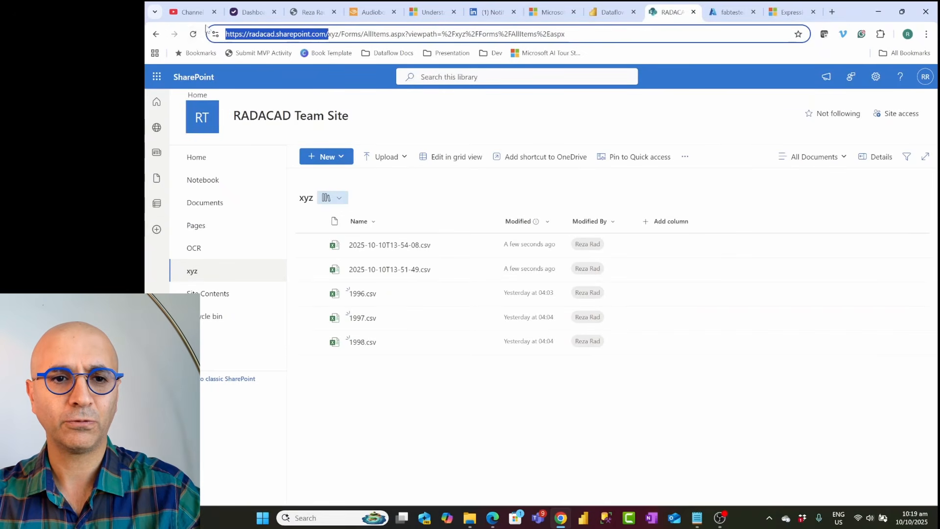
{"action": "key", "text": "Print"}
{"action": "key", "text": "Escape"}
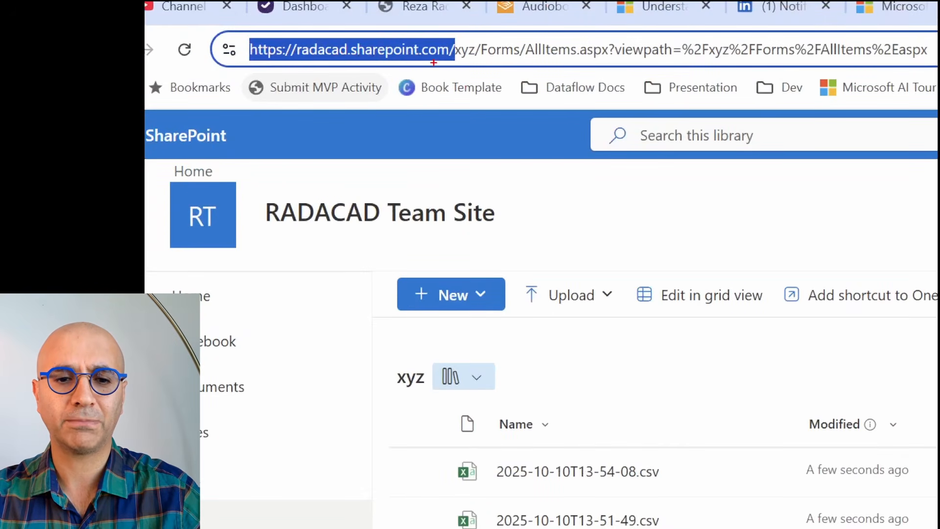
{"action": "right_click", "coordinate": [404, 55]}
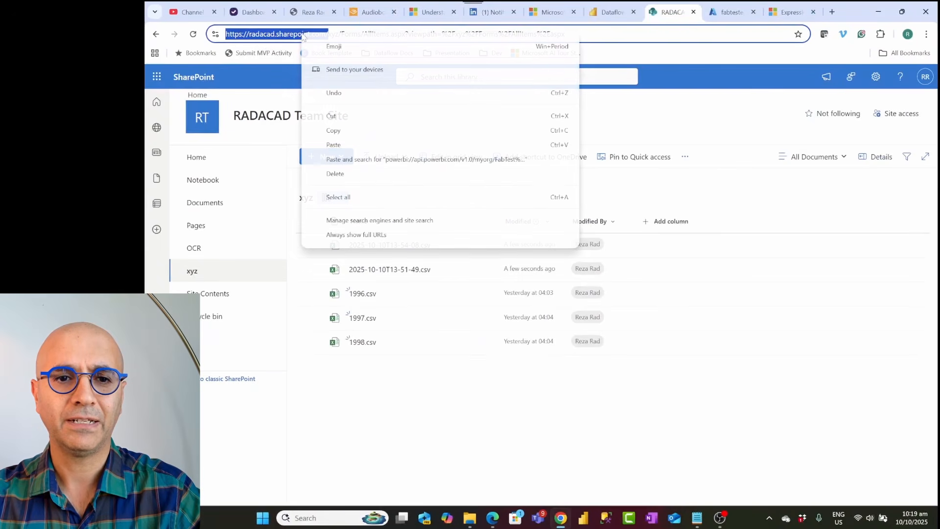
{"action": "left_click", "coordinate": [331, 131]}
Step: Paste the copied address as the destination's Site URL and continue with the existing connection
{"action": "left_click", "coordinate": [596, 14]}
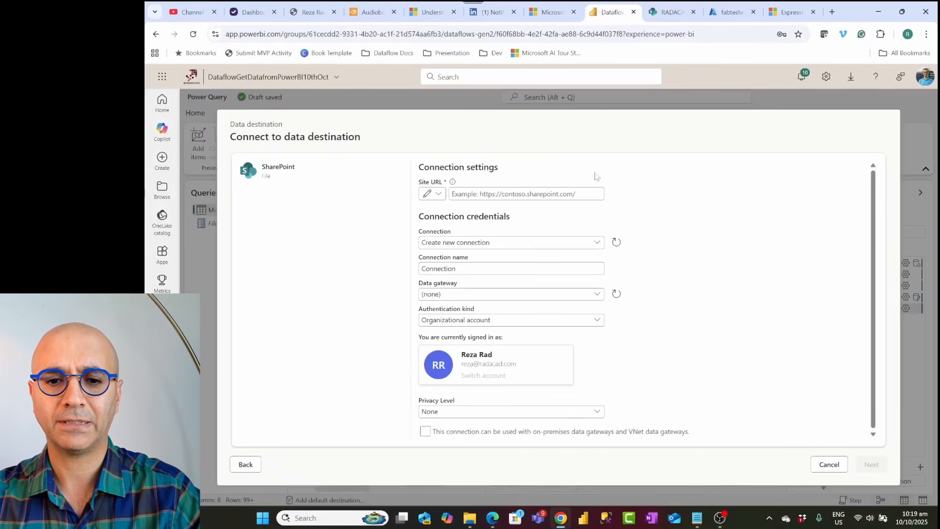
{"action": "left_click", "coordinate": [528, 194]}
{"action": "key", "text": "ctrl+v"}
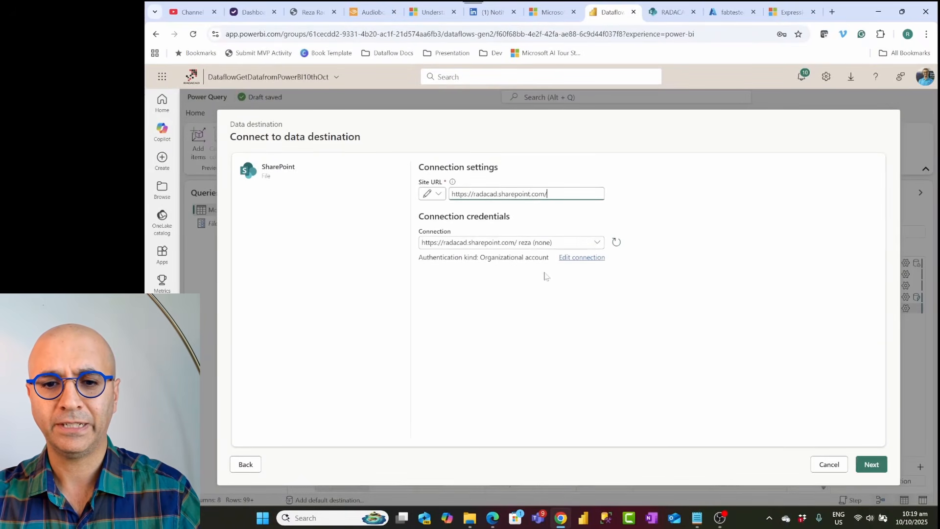
{"action": "left_click", "coordinate": [873, 469]}
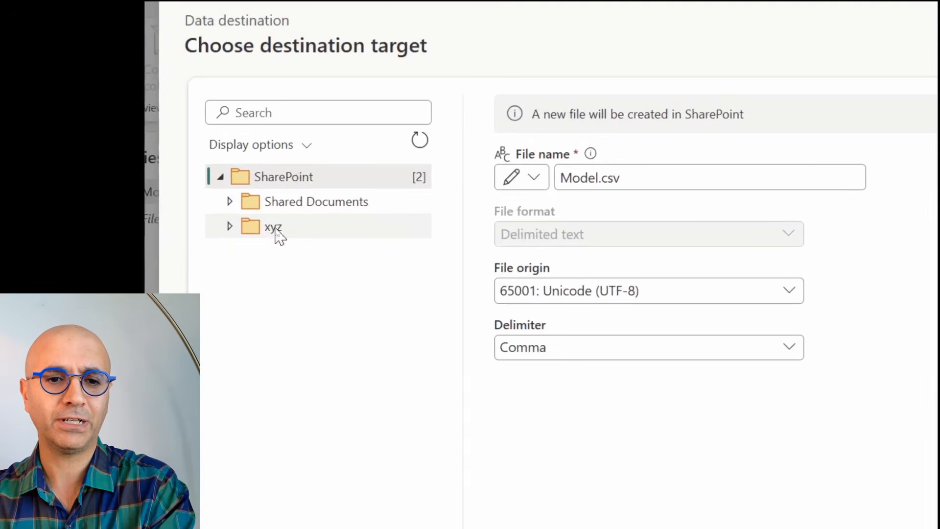
Step: Target the xyz folder, bind the file name to the FileName parameter, and save the destination settings
{"action": "left_click", "coordinate": [275, 228]}
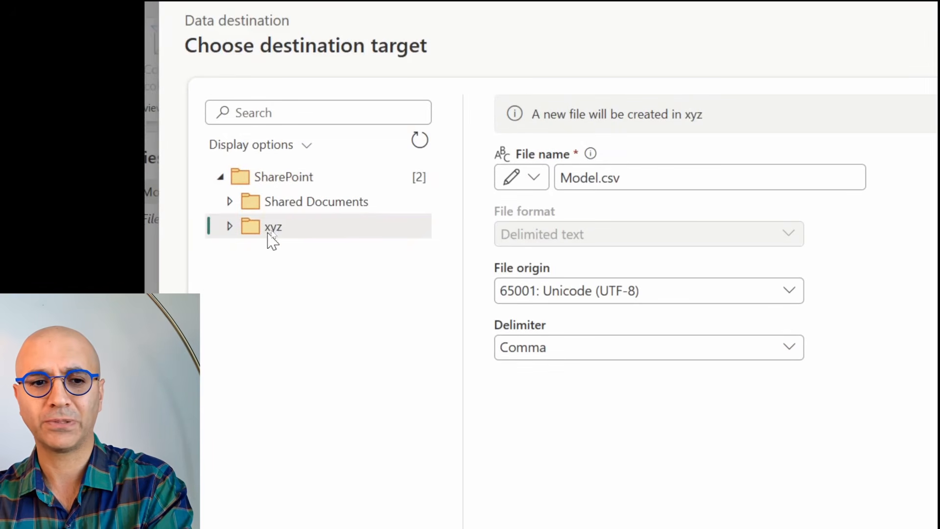
{"action": "left_click", "coordinate": [660, 180]}
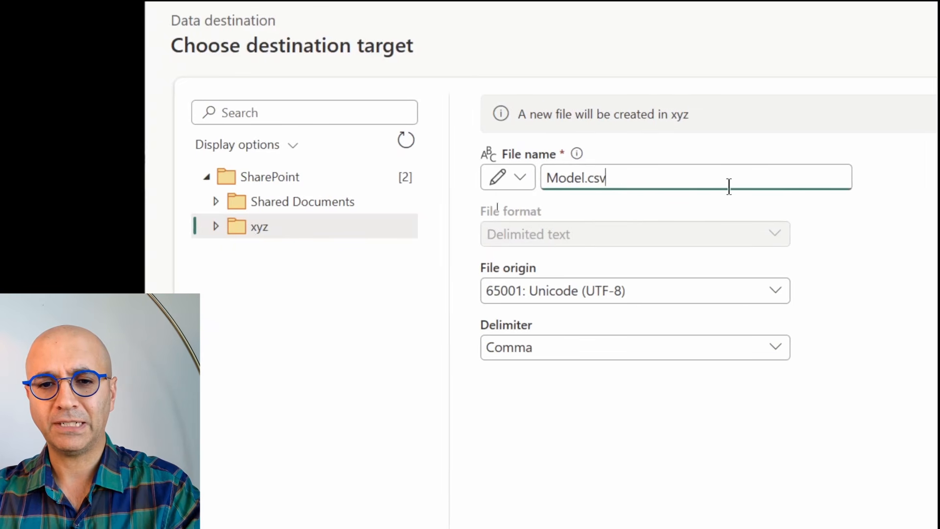
{"action": "left_click", "coordinate": [520, 179]}
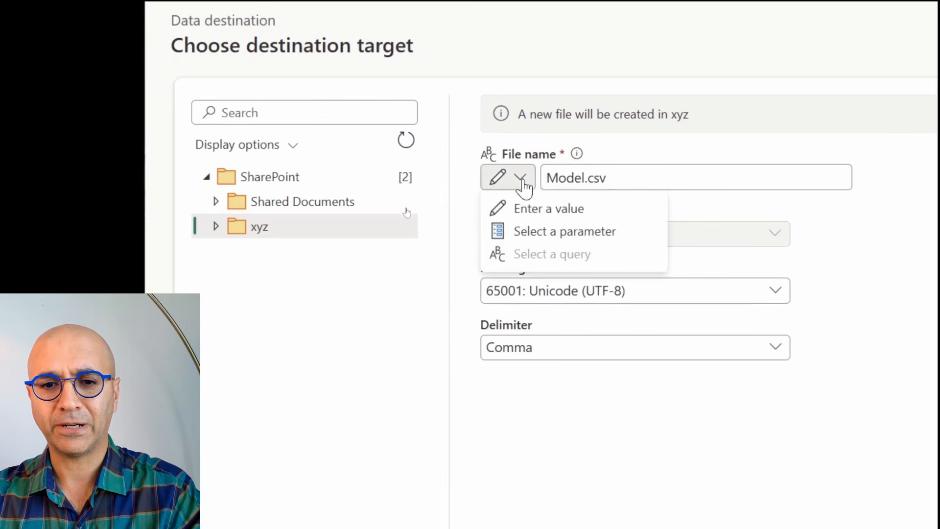
{"action": "left_click", "coordinate": [536, 232]}
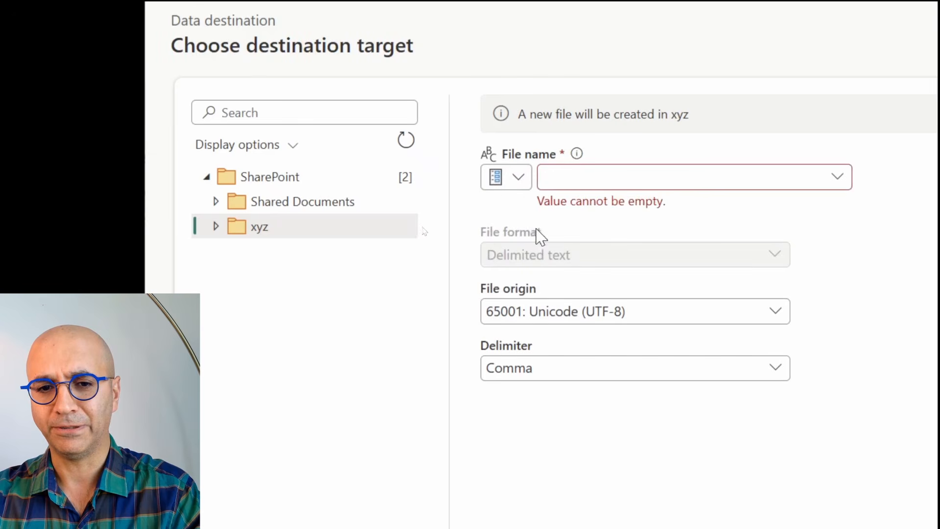
{"action": "left_click", "coordinate": [841, 184]}
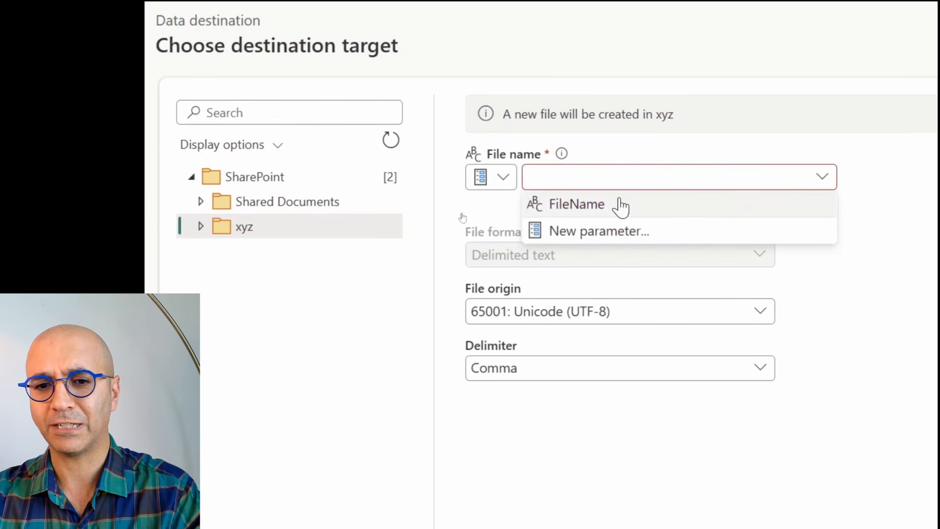
{"action": "left_click", "coordinate": [597, 210]}
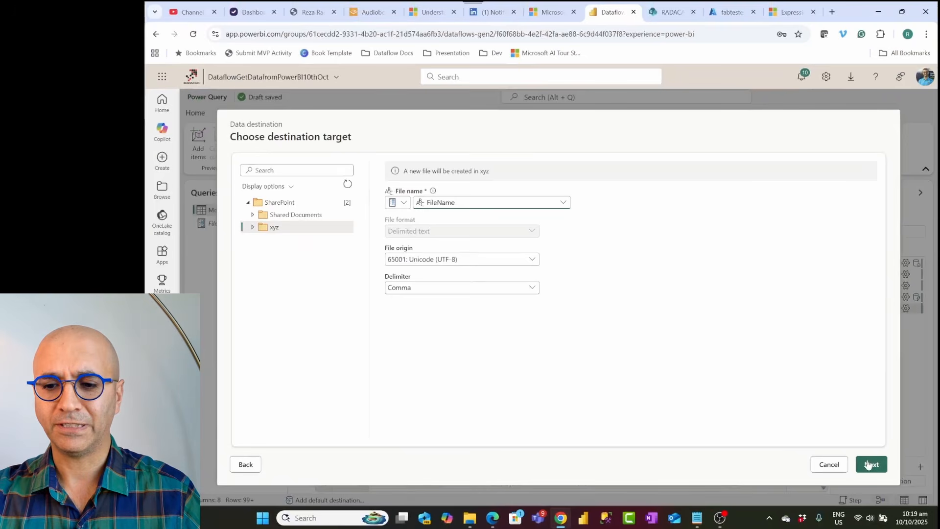
{"action": "left_click", "coordinate": [871, 464]}
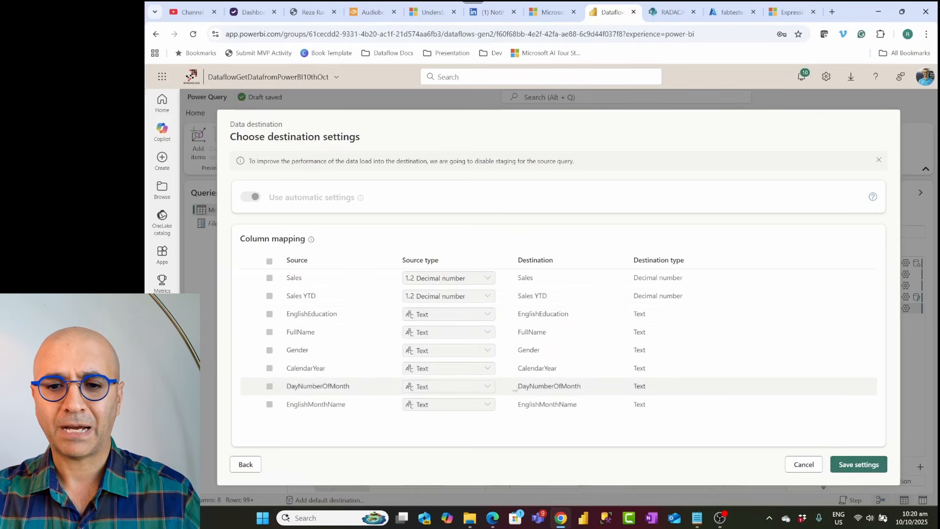
{"action": "left_click", "coordinate": [859, 465]}
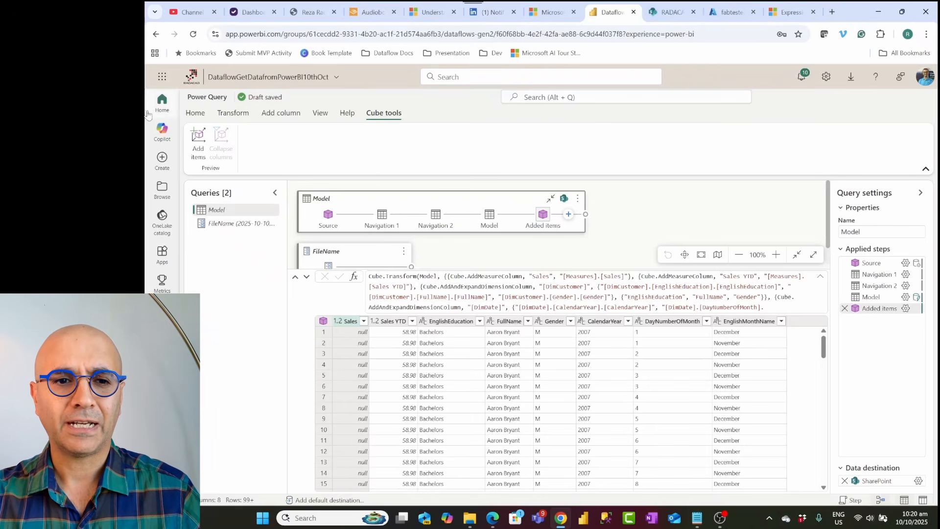
Step: Enable parameters to be discovered and overridden for execution in the dataflow options
{"action": "left_click", "coordinate": [198, 115]}
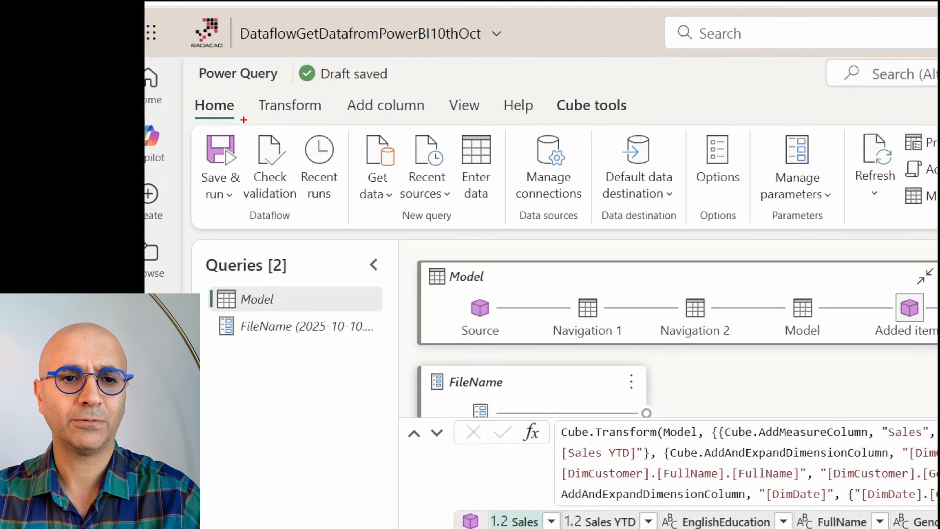
{"action": "left_click_drag", "start_coordinate": [182, 94], "coordinate": [234, 119]}
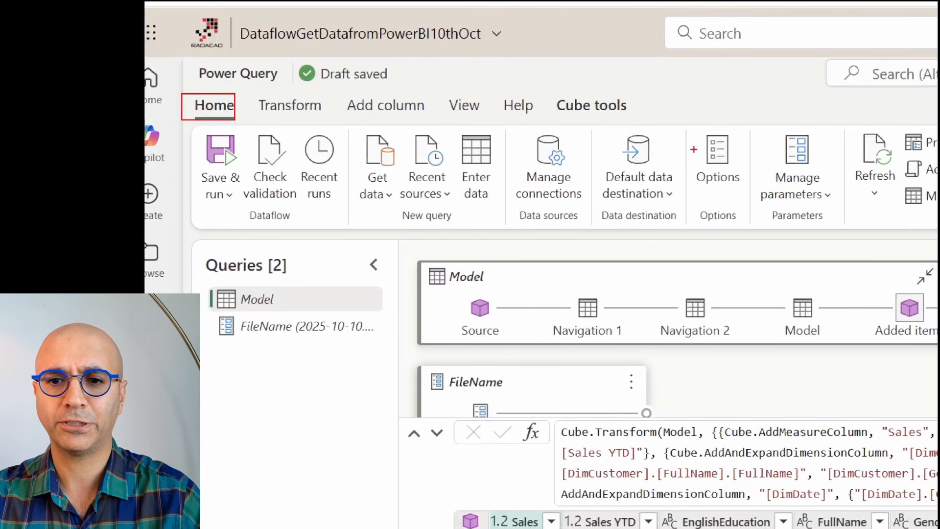
{"action": "left_click_drag", "start_coordinate": [682, 121], "coordinate": [776, 240]}
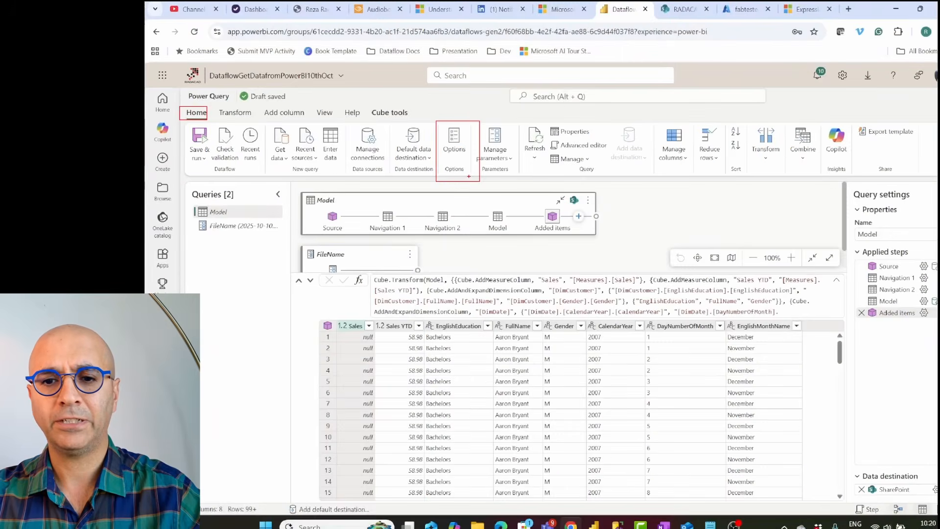
{"action": "left_click", "coordinate": [454, 142]}
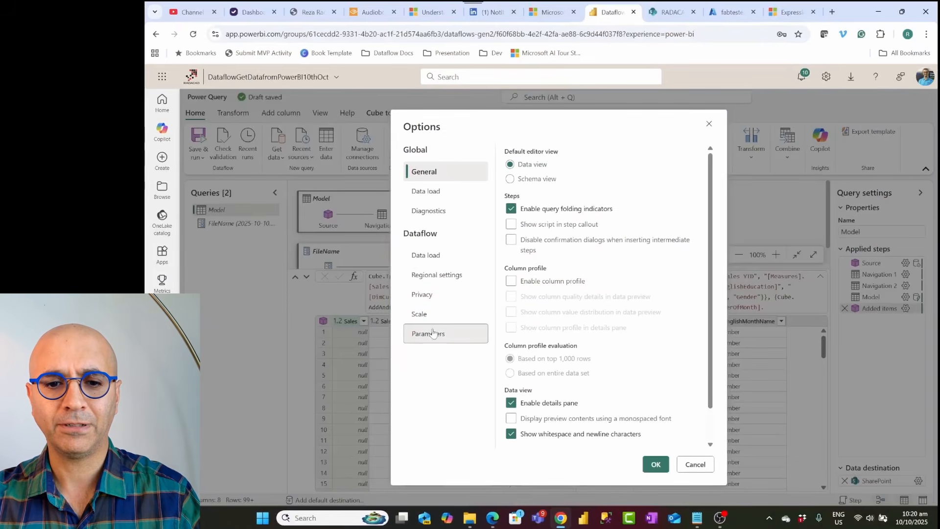
{"action": "left_click", "coordinate": [433, 333]}
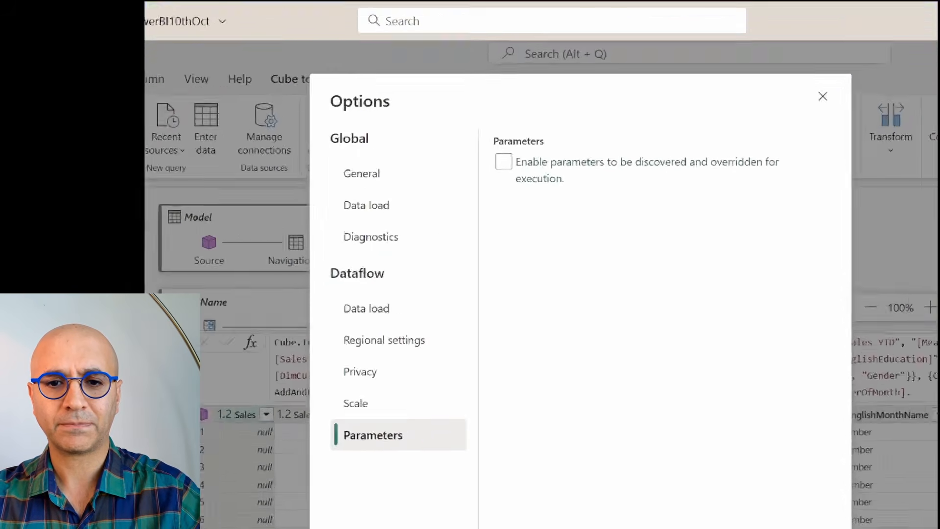
{"action": "mouse_move", "coordinate": [483, 121]}
{"action": "left_mouse_down"}
{"action": "mouse_move", "coordinate": [616, 196]}
{"action": "mouse_move", "coordinate": [779, 212]}
{"action": "left_mouse_up"}
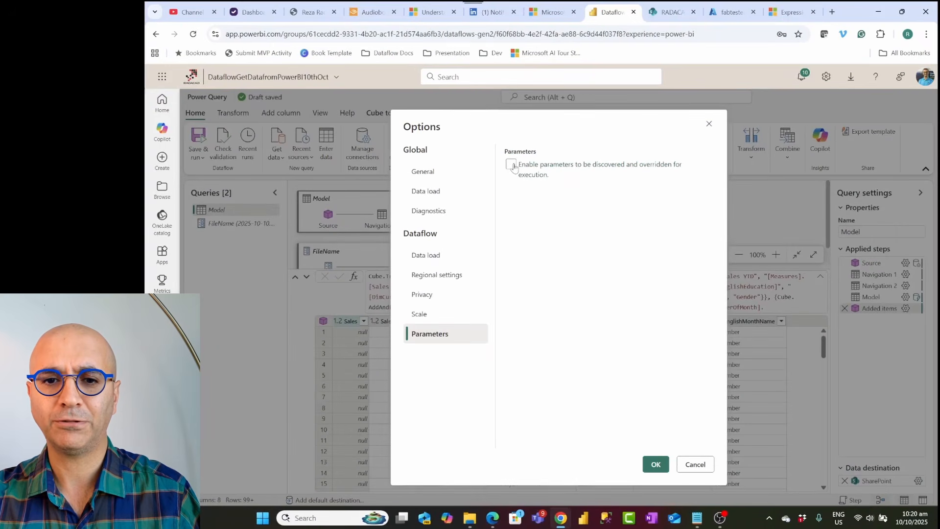
{"action": "right_click", "coordinate": [506, 170]}
{"action": "left_click", "coordinate": [510, 165]}
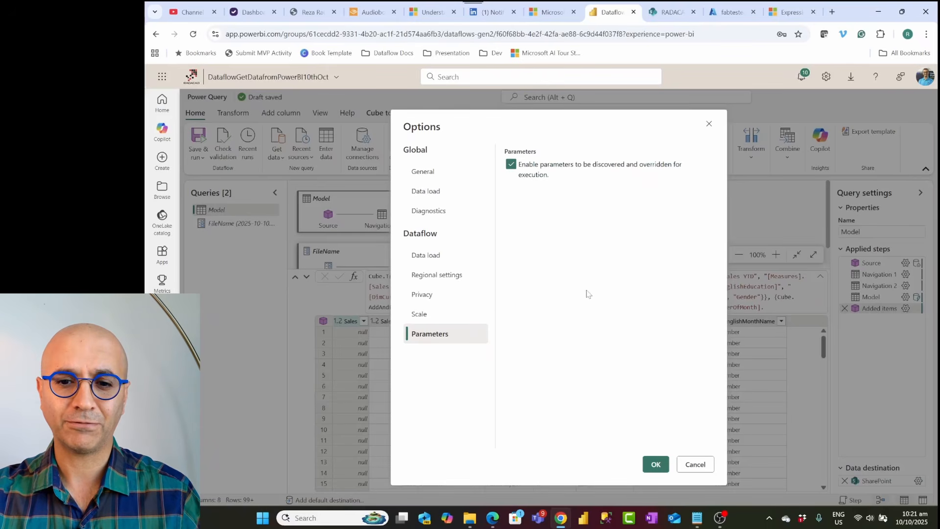
{"action": "left_click", "coordinate": [656, 465]}
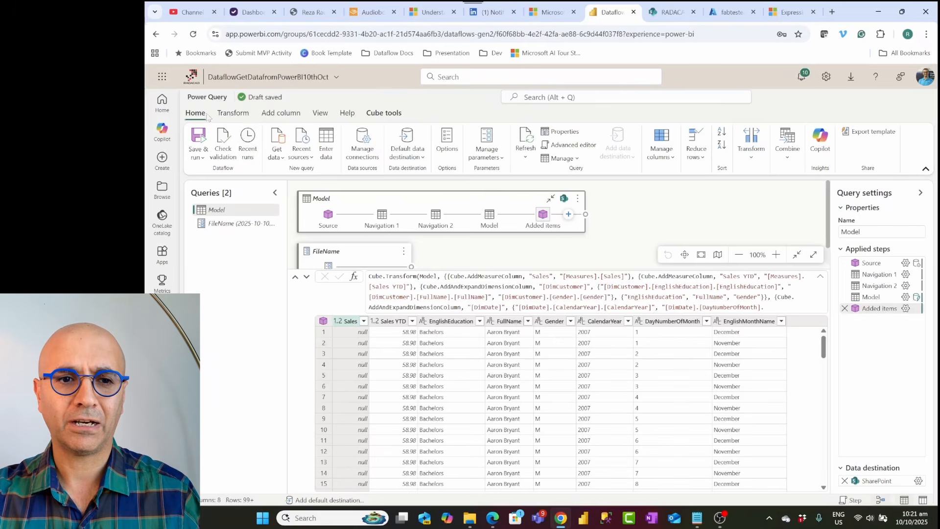
Step: Save and close the dataflow
{"action": "left_click", "coordinate": [202, 157]}
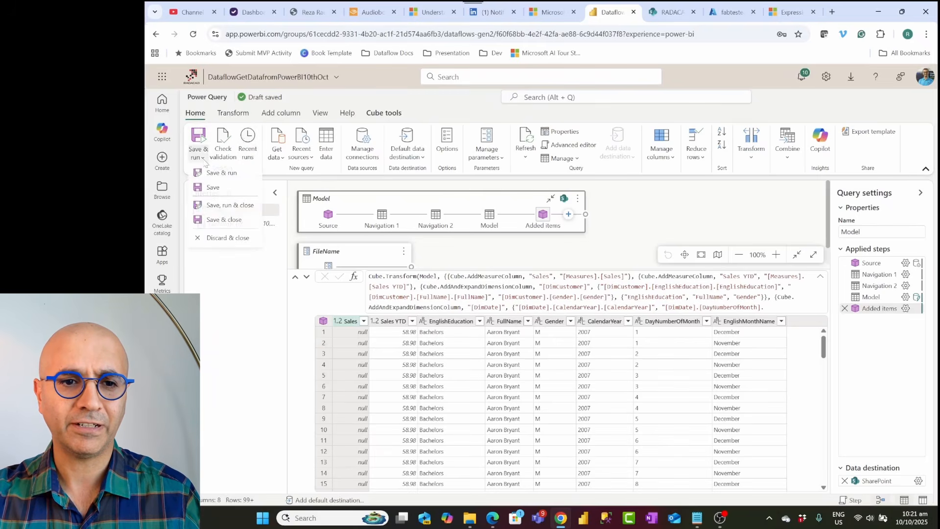
{"action": "left_click", "coordinate": [227, 223]}
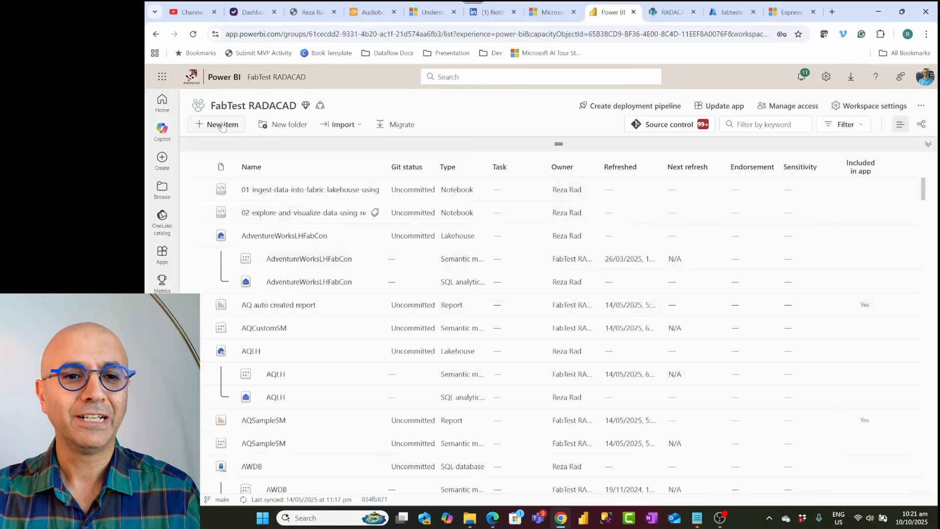
Step: Create a new pipeline item in the workspace named pipelineExportfromPowerBI10thOct
{"action": "left_click", "coordinate": [221, 125]}
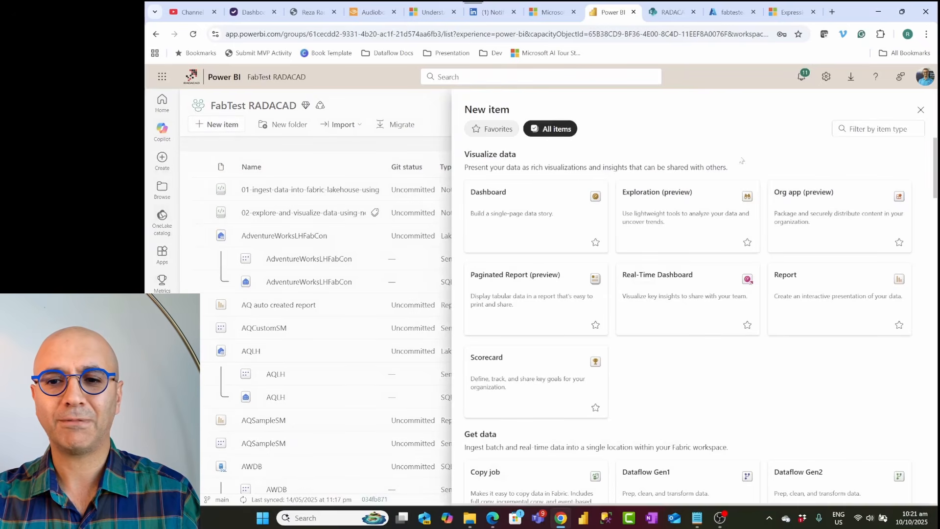
{"action": "left_click", "coordinate": [862, 129]}
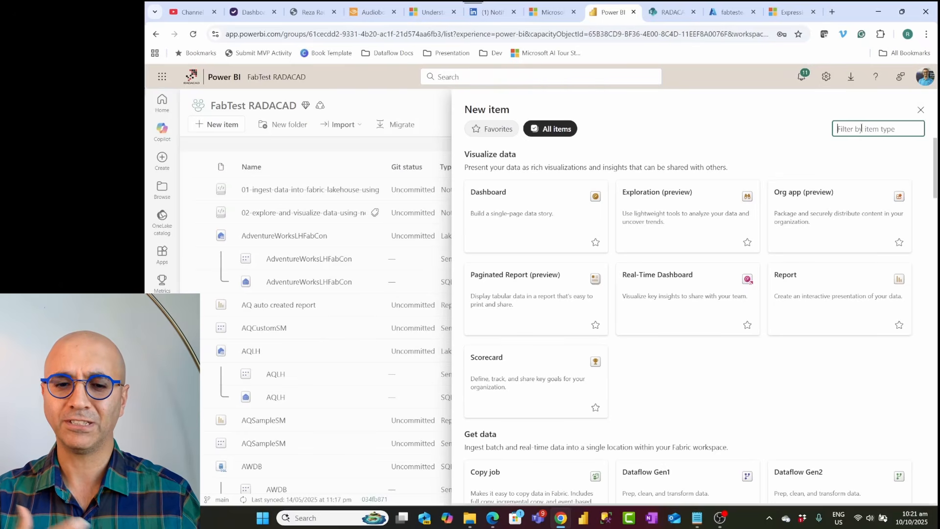
{"action": "type", "text": "pip"}
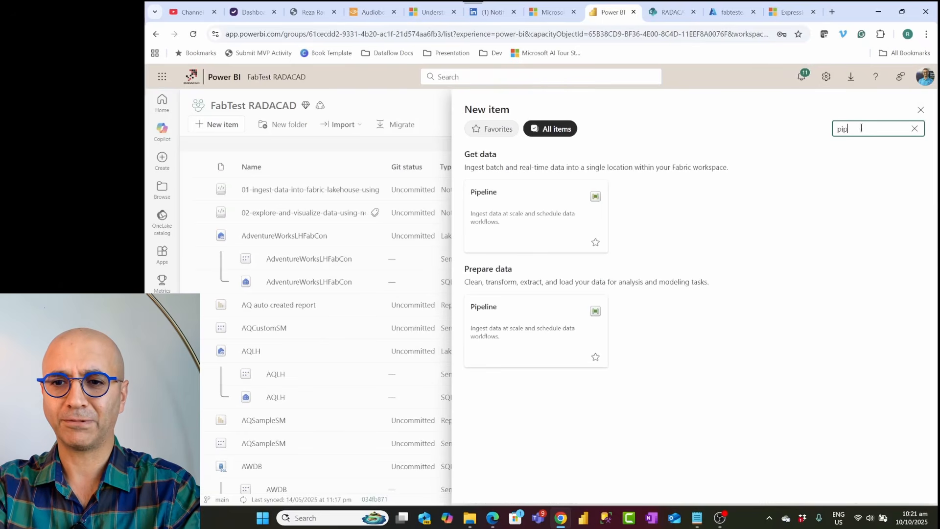
{"action": "type", "text": "e"}
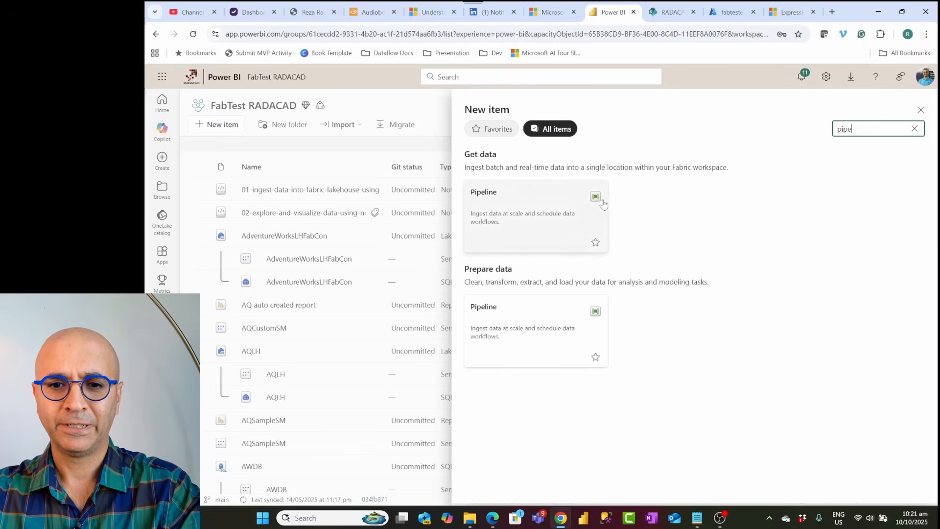
{"action": "left_click", "coordinate": [538, 205]}
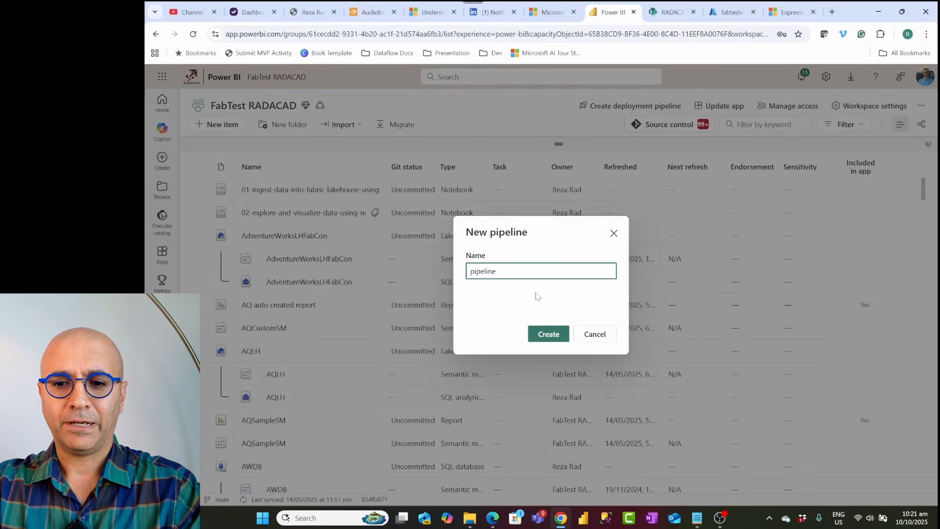
{"action": "type", "text": "Exportfro"}
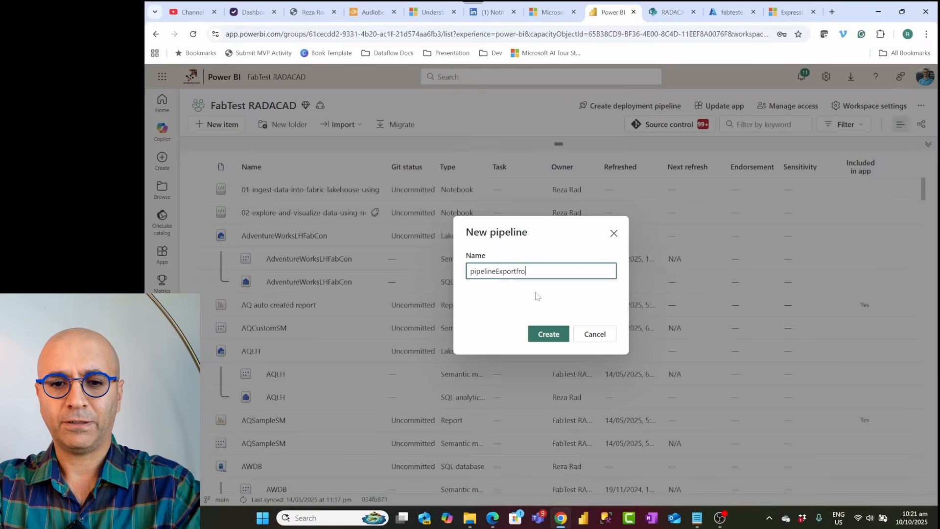
{"action": "type", "text": "mPowerBI1"}
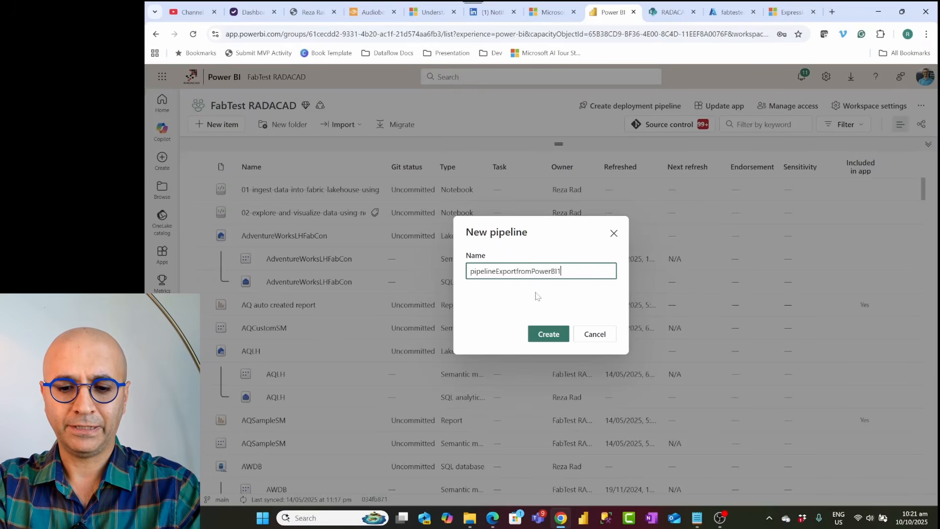
{"action": "type", "text": "0thOct"}
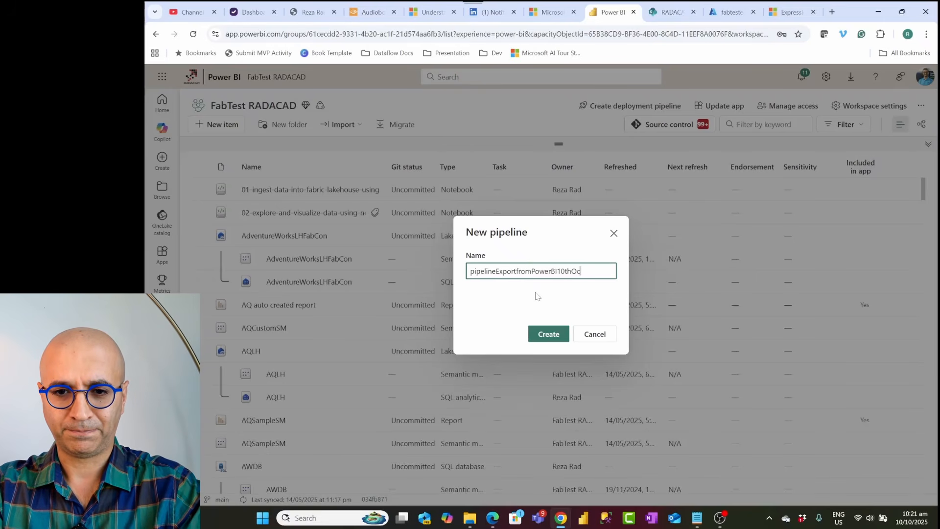
{"action": "left_click", "coordinate": [545, 334]}
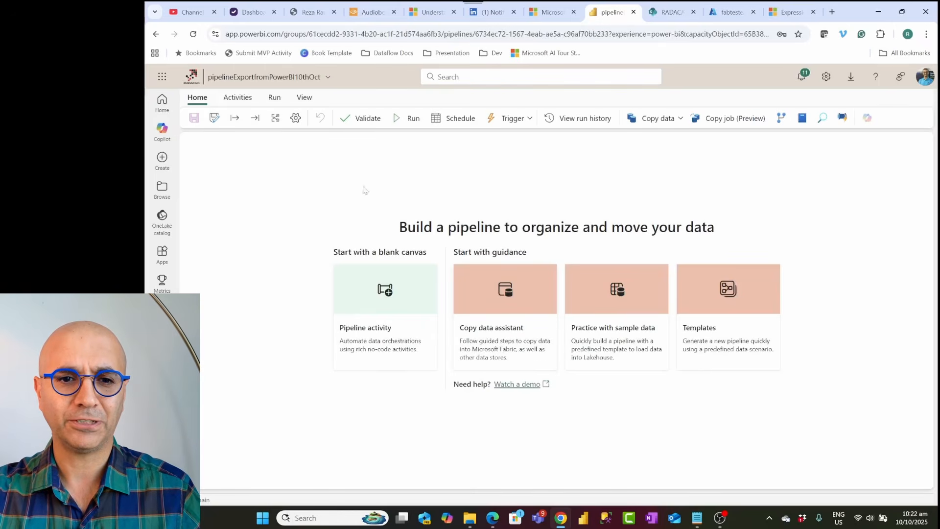
Step: Add a Dataflow activity to the pipeline and set it to the DataflowGetDatafromPowerBI10thOct dataflow in the FabTest RADACAD workspace
{"action": "left_click", "coordinate": [392, 300]}
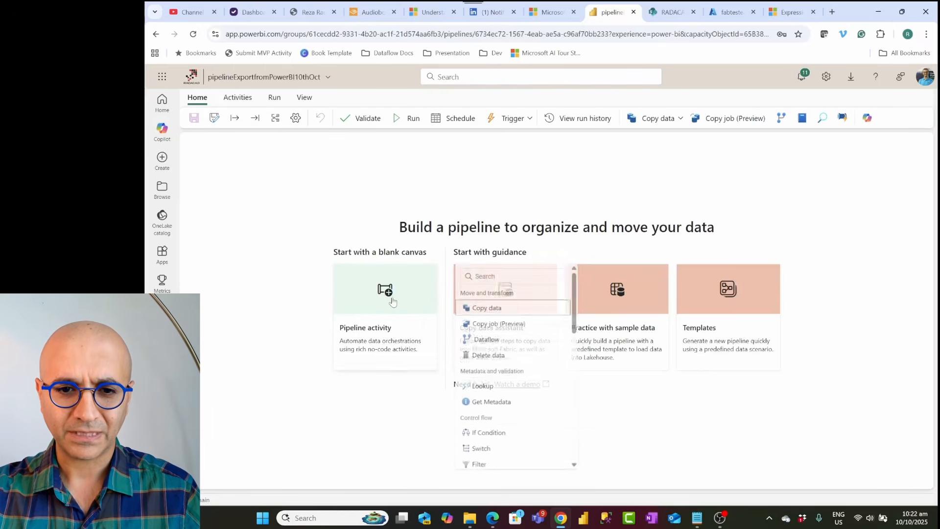
{"action": "left_click", "coordinate": [488, 344]}
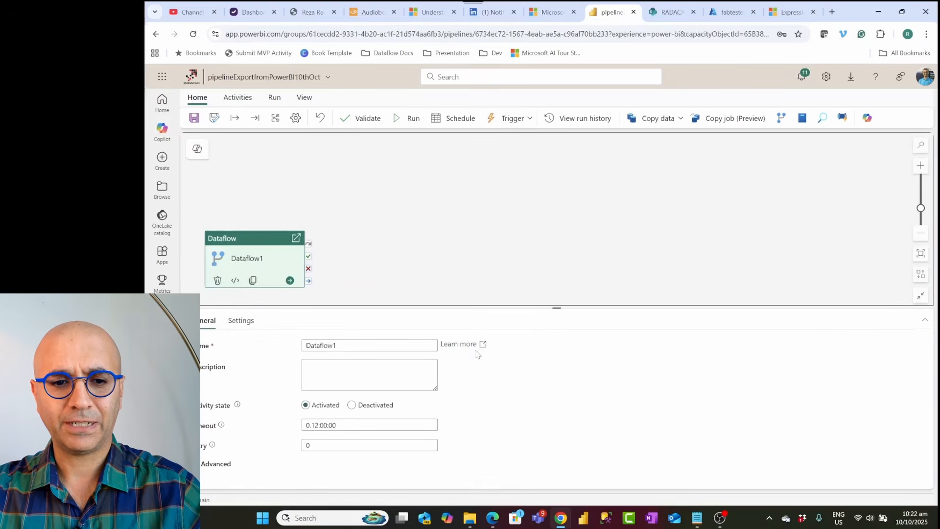
{"action": "left_click", "coordinate": [240, 323]}
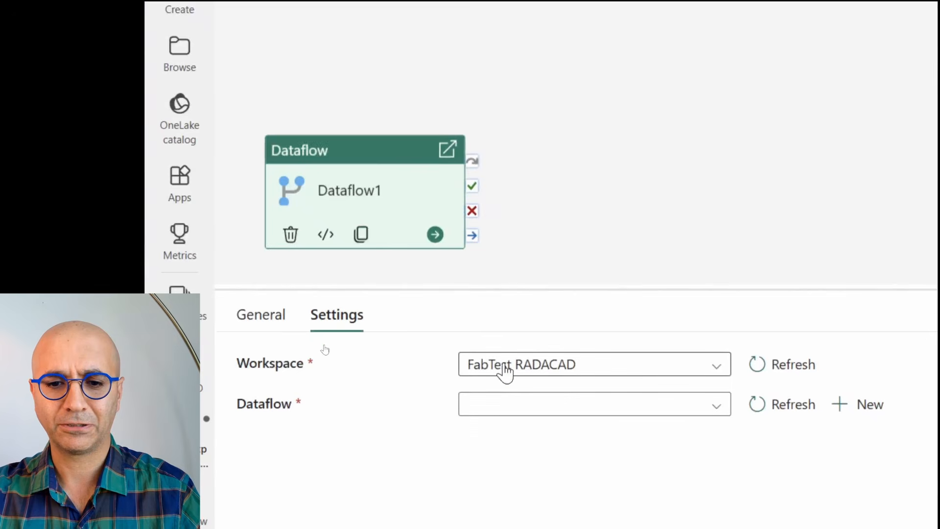
{"action": "left_click", "coordinate": [523, 409]}
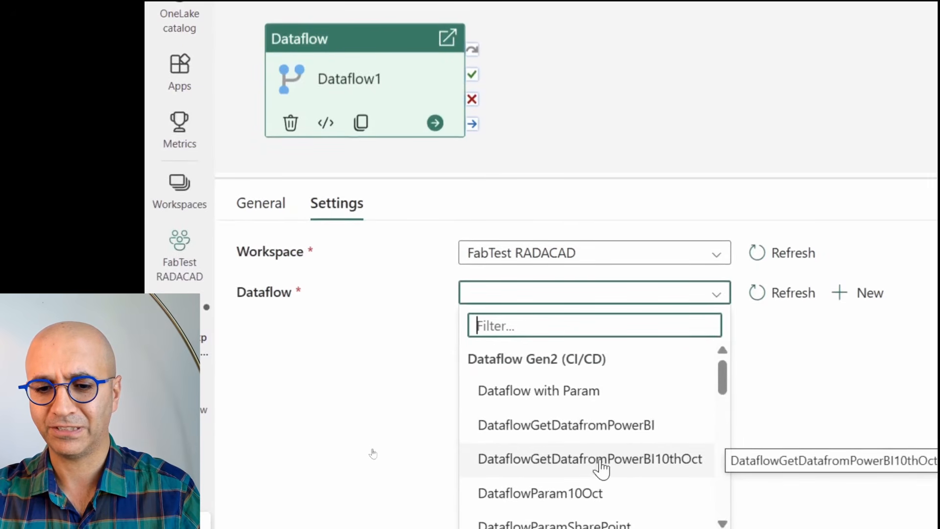
{"action": "left_click", "coordinate": [593, 460]}
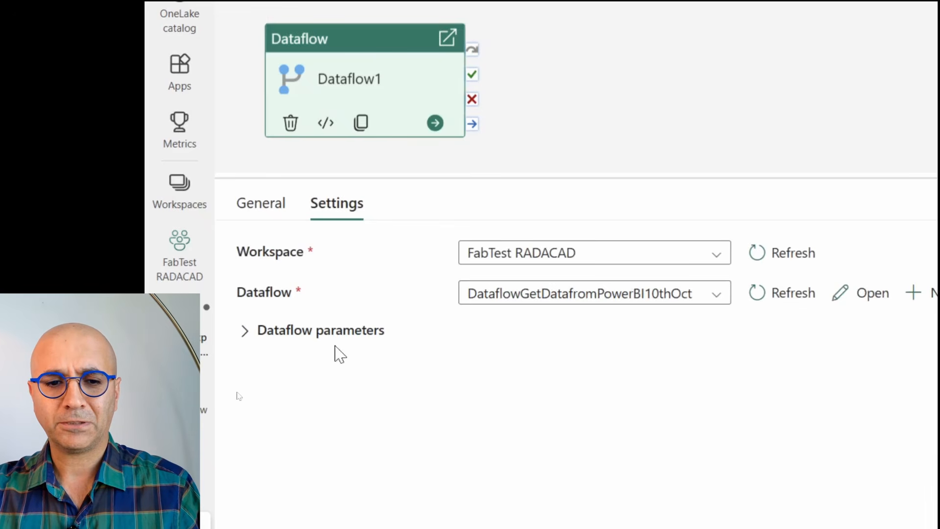
Step: Expand the dataflow parameters and clear the FileName parameter's value
{"action": "left_click", "coordinate": [245, 334]}
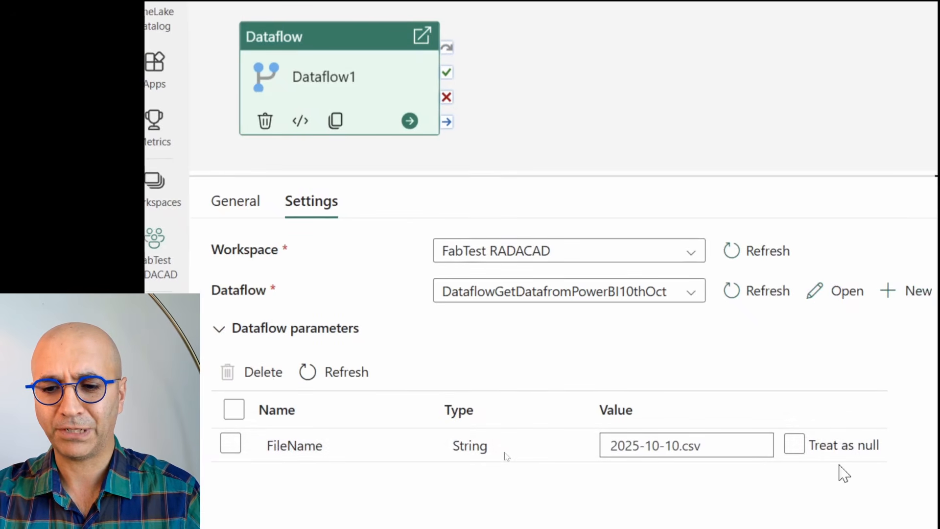
{"action": "left_click", "coordinate": [736, 451]}
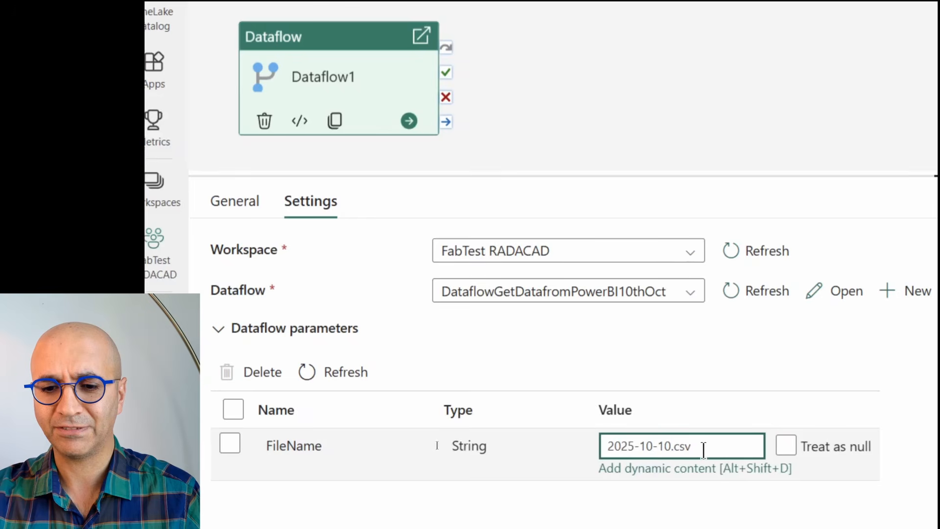
{"action": "left_click_drag", "start_coordinate": [703, 445], "coordinate": [607, 446]}
{"action": "left_click", "coordinate": [664, 448]}
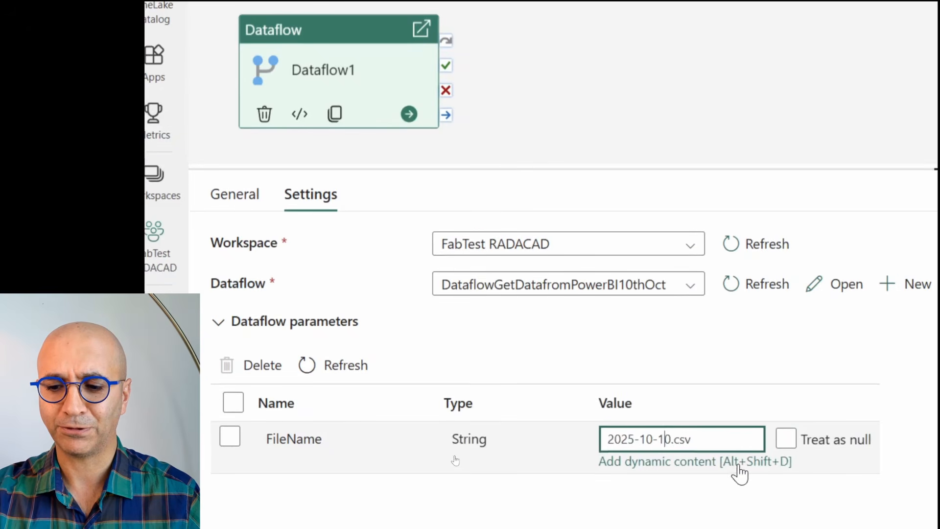
{"action": "key", "text": "Delete"}
{"action": "type", "text": "1"}
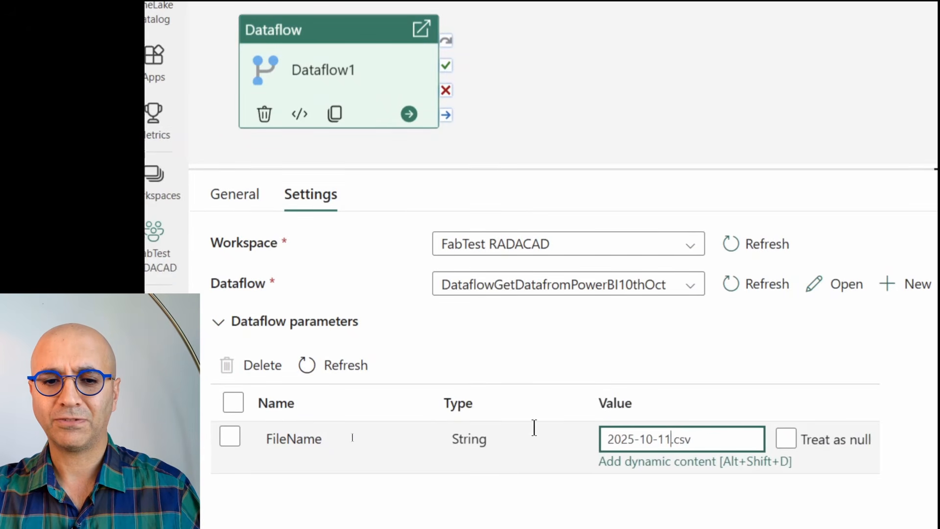
{"action": "key", "text": "BackSpace"}
{"action": "type", "text": "0"}
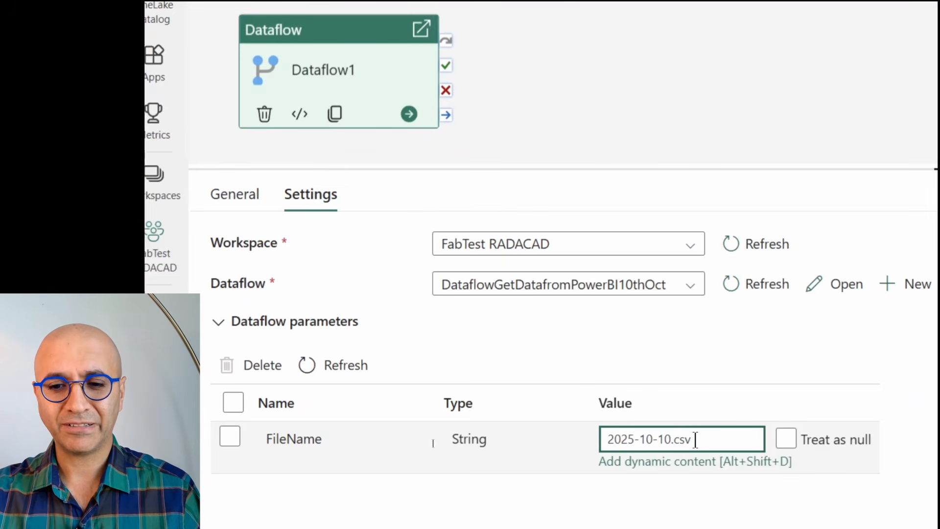
{"action": "key", "text": "BackSpace"}
{"action": "key", "text": "BackSpace"}
{"action": "key", "text": "BackSpace"}
{"action": "key", "text": "BackSpace"}
{"action": "key", "text": "BackSpace"}
{"action": "key", "text": "BackSpace"}
{"action": "key", "text": "BackSpace"}
{"action": "key", "text": "BackSpace"}
{"action": "key", "text": "BackSpace"}
{"action": "key", "text": "BackSpace"}
{"action": "key", "text": "BackSpace"}
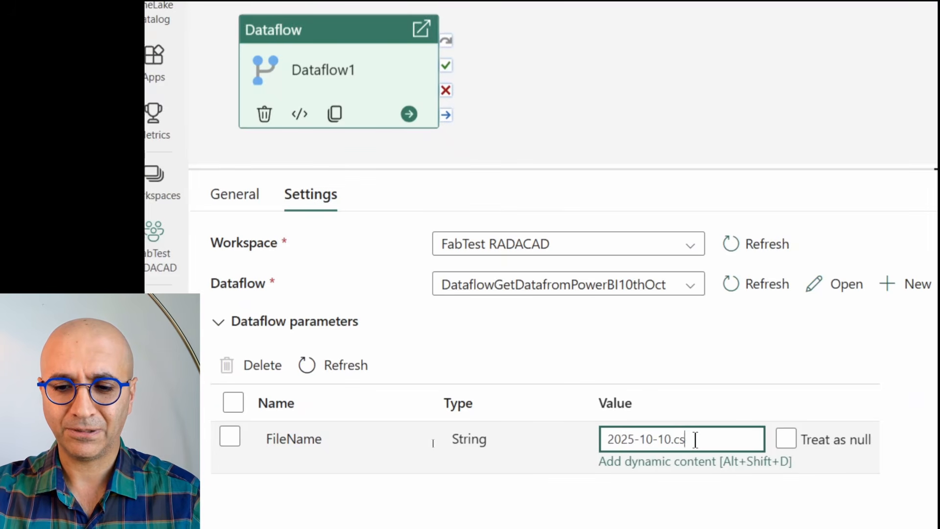
{"action": "key", "text": "BackSpace"}
{"action": "key", "text": "BackSpace"}
{"action": "key", "text": "BackSpace"}
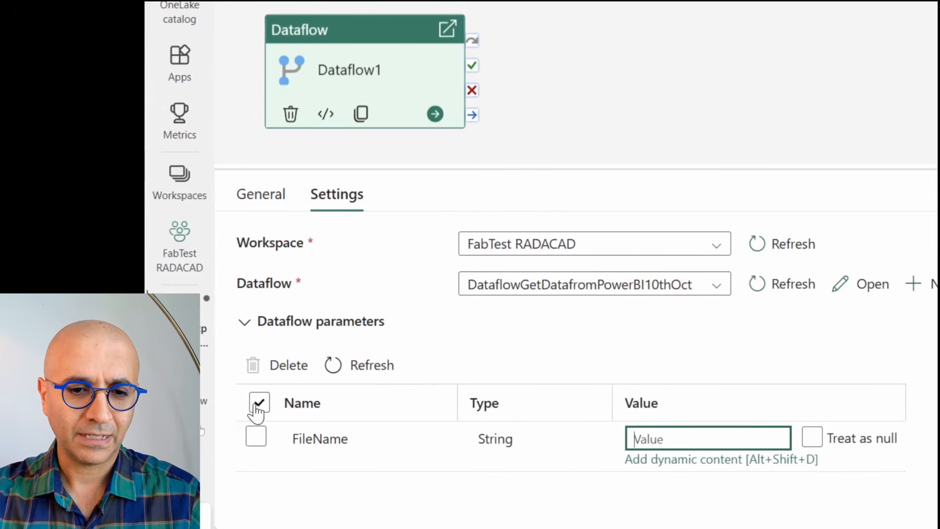
Step: Open the dynamic content builder for the FileName value and insert the utcNow date function
{"action": "left_click", "coordinate": [234, 402]}
{"action": "left_click", "coordinate": [703, 434]}
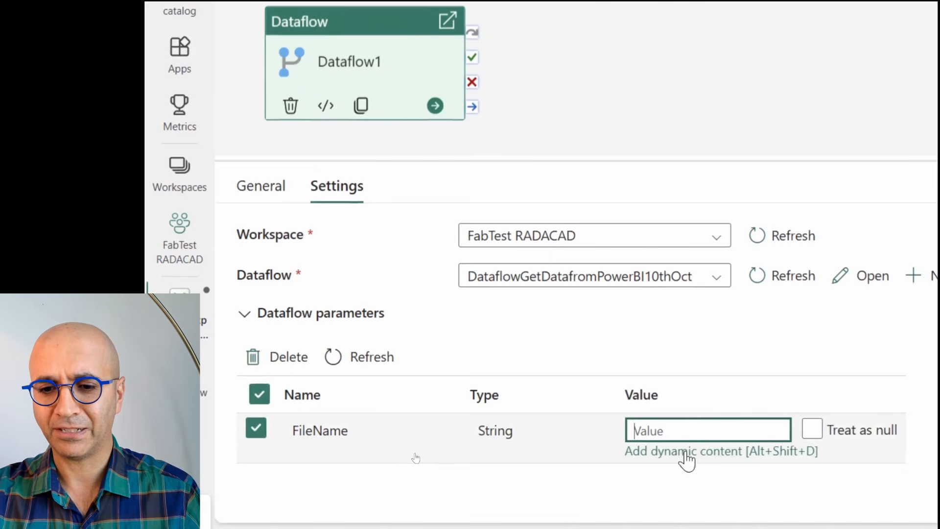
{"action": "left_click", "coordinate": [685, 453]}
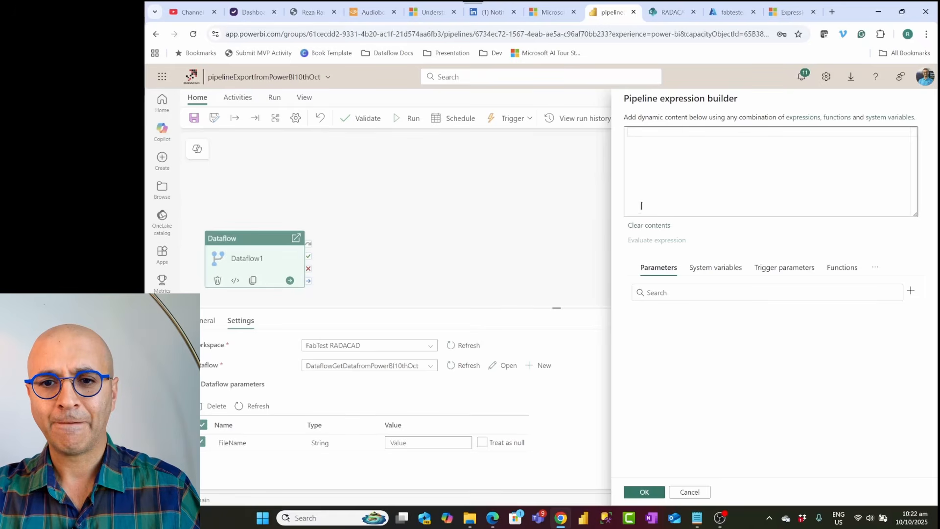
{"action": "left_click", "coordinate": [681, 144]}
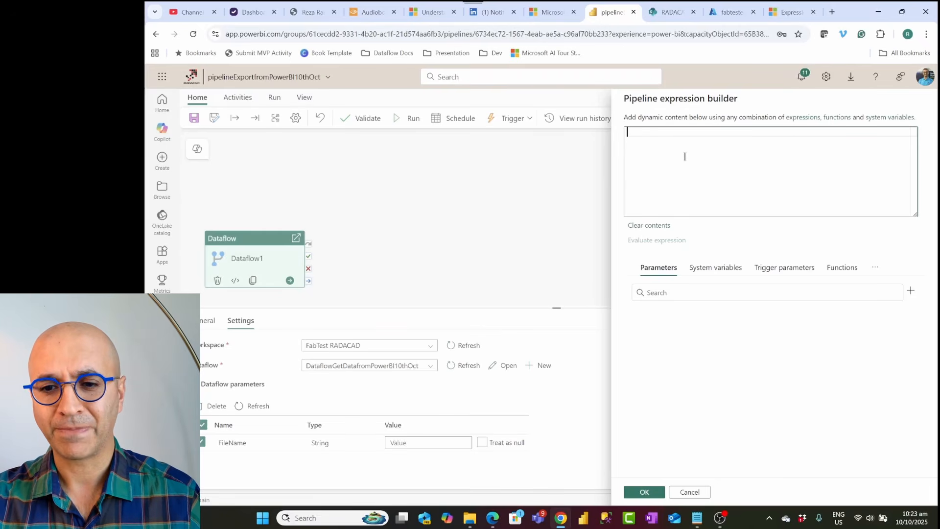
{"action": "left_click", "coordinate": [848, 271]}
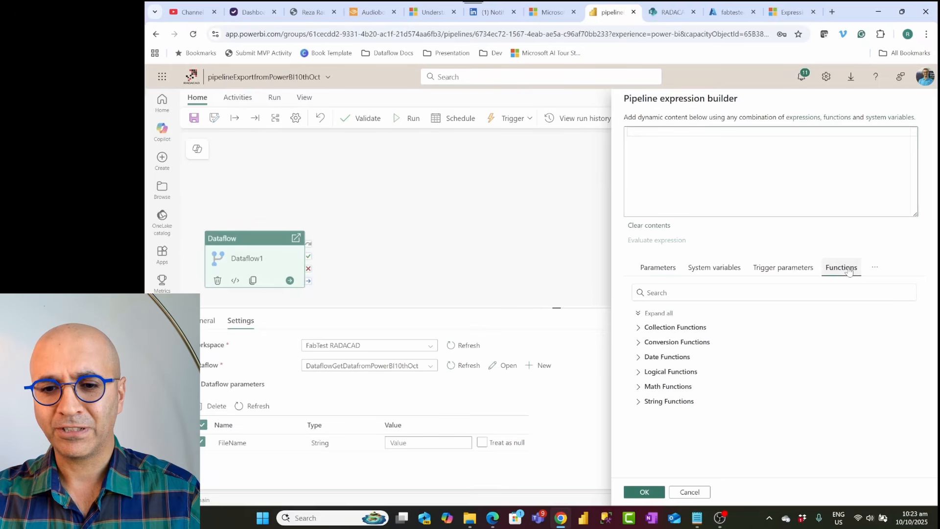
{"action": "left_click", "coordinate": [670, 361]}
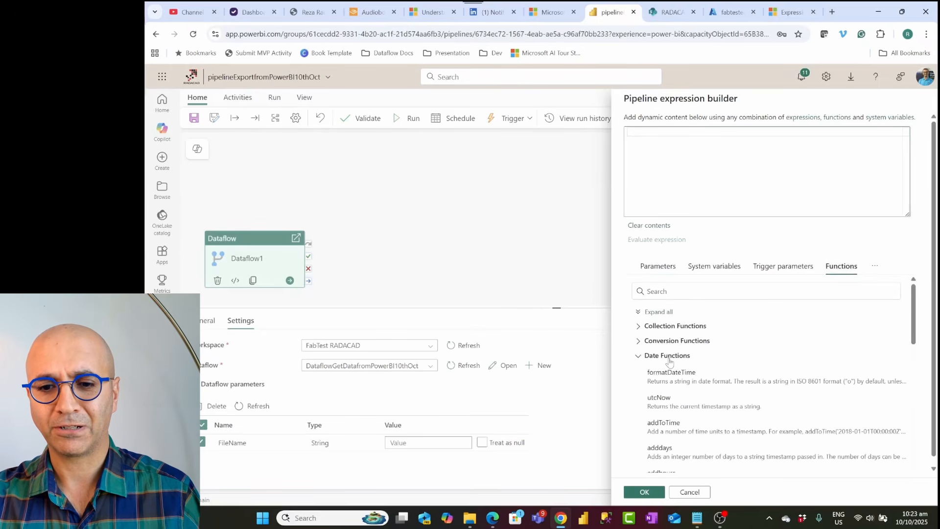
{"action": "left_click", "coordinate": [674, 405]}
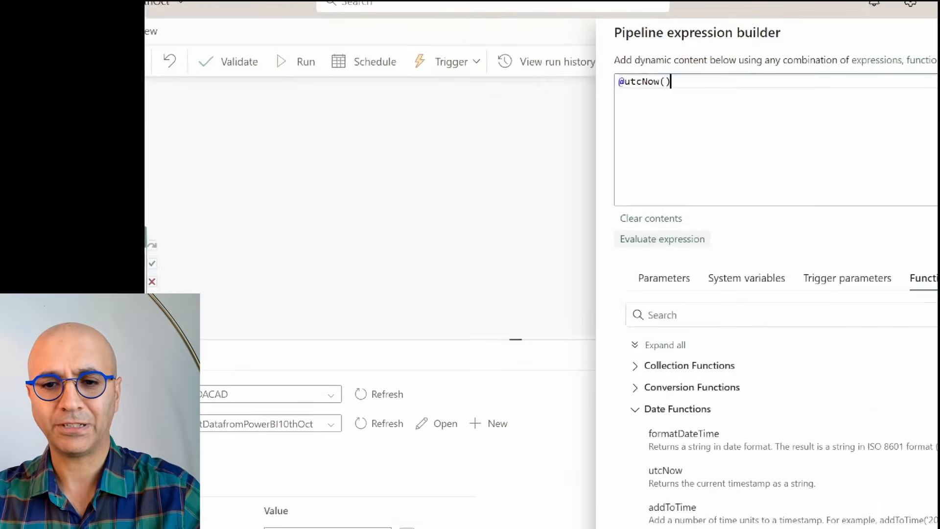
Step: Evaluate the utcNow expression to preview its output
{"action": "left_click", "coordinate": [670, 240]}
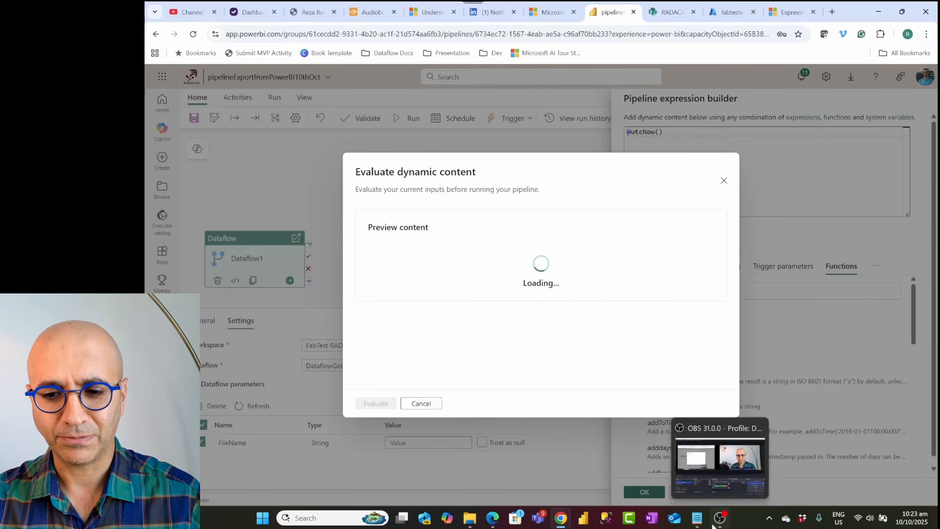
{"action": "mouse_move", "coordinate": [697, 525]}
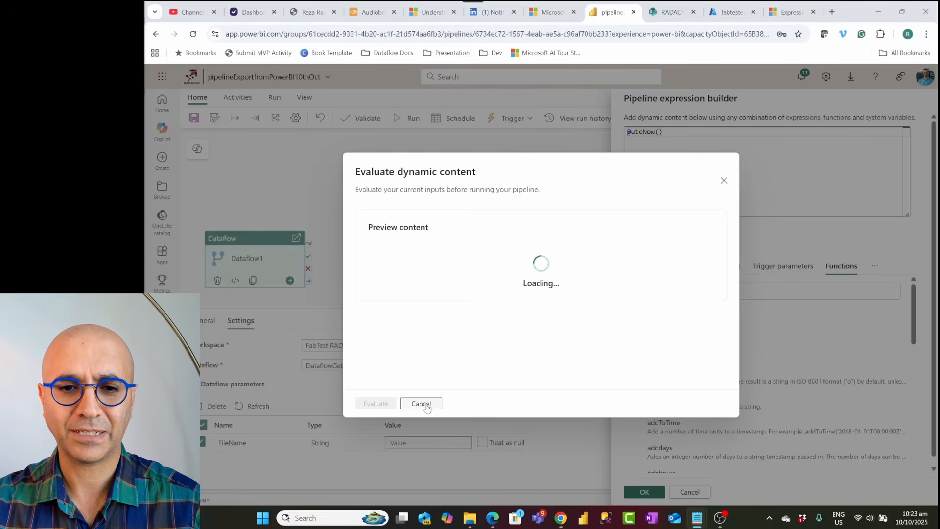
{"action": "left_click", "coordinate": [723, 181]}
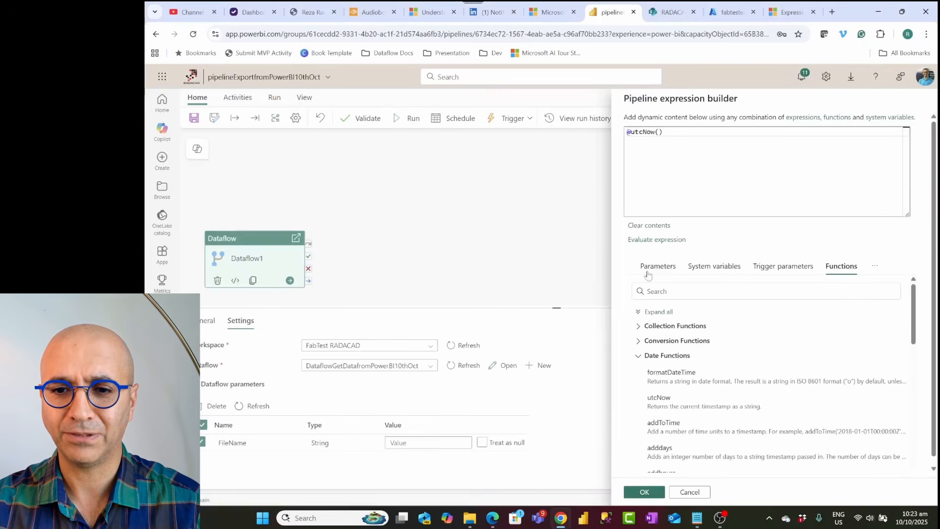
{"action": "left_click", "coordinate": [646, 239]}
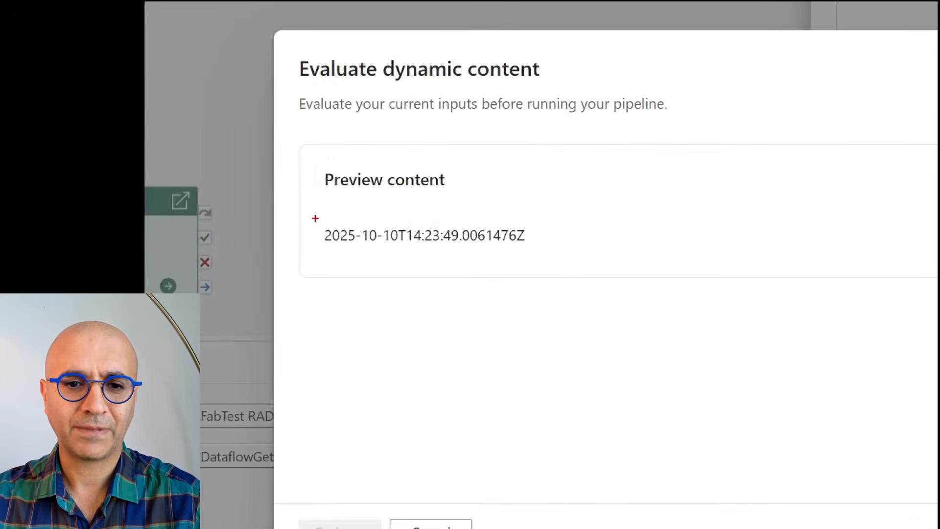
{"action": "left_click_drag", "start_coordinate": [363, 245], "coordinate": [482, 261]}
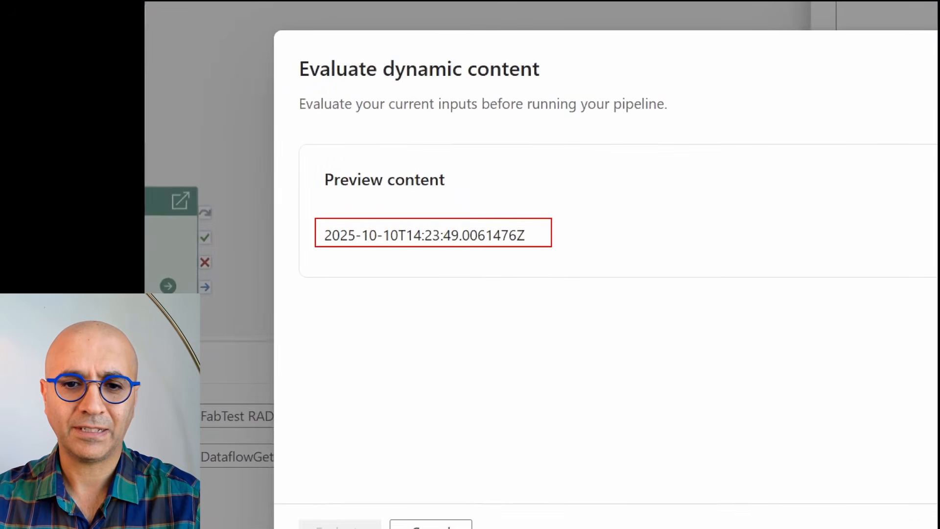
{"action": "left_click_drag", "start_coordinate": [551, 246], "coordinate": [552, 254]}
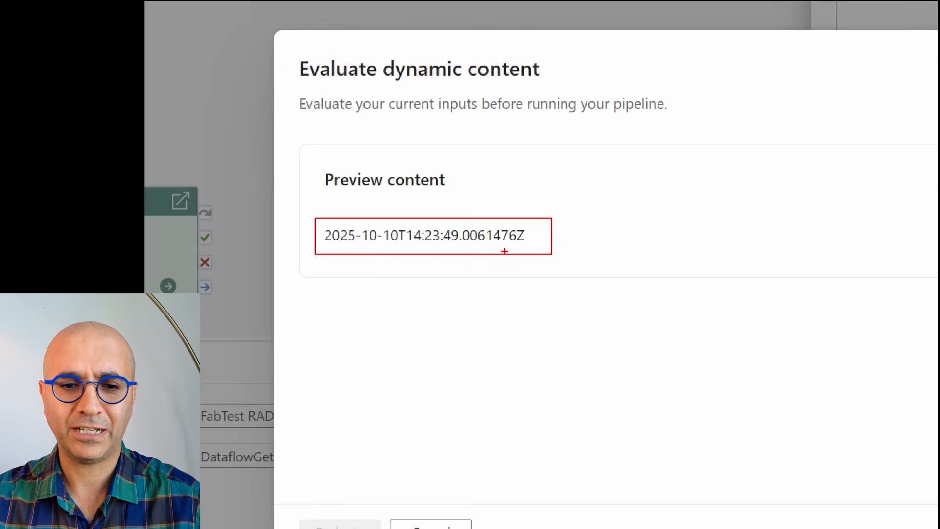
{"action": "key", "text": "Escape"}
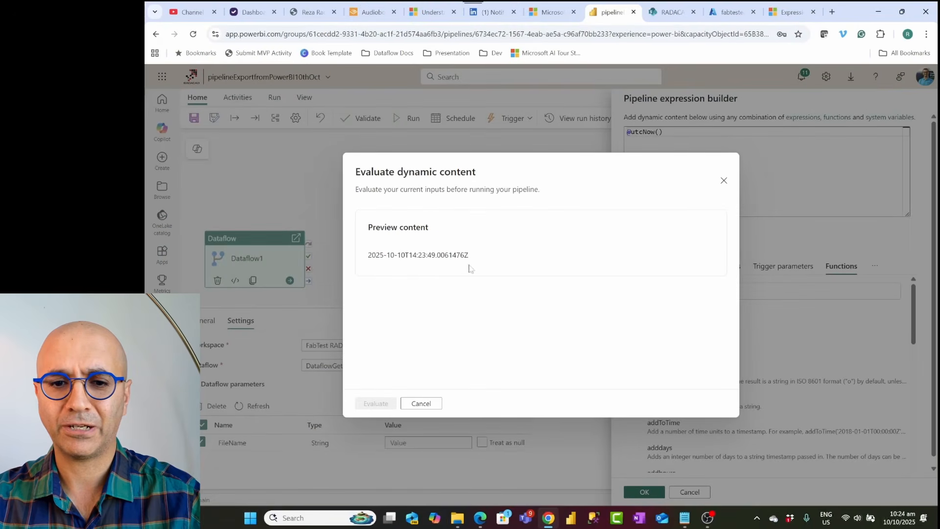
{"action": "left_click", "coordinate": [723, 181]}
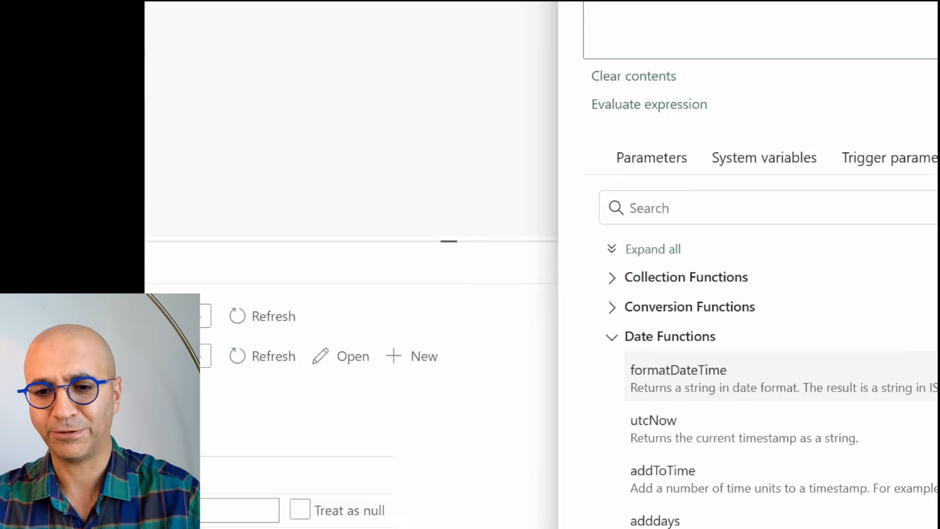
Step: Wrap utcNow in formatDateTime with the format string 'yyyy-MM-ddTHH-mm-ss'
{"action": "left_click", "coordinate": [677, 372]}
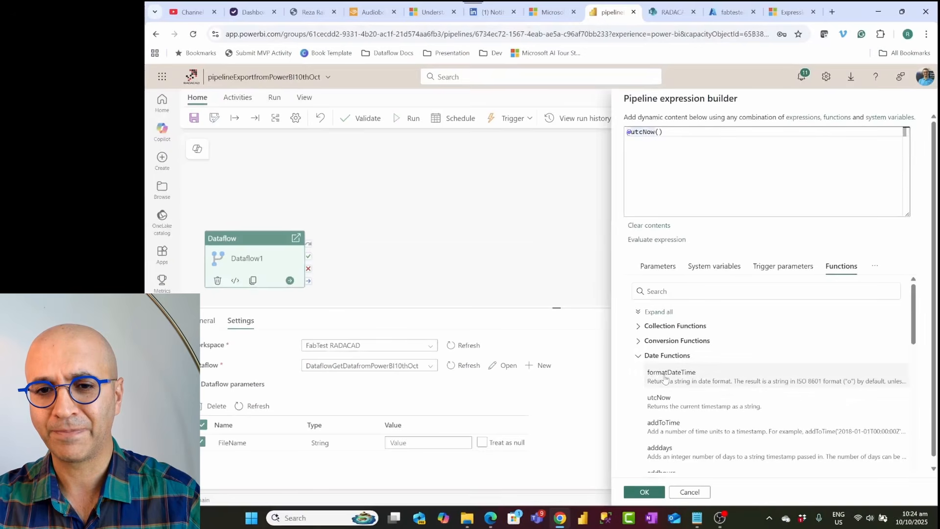
{"action": "left_click", "coordinate": [691, 132]}
{"action": "key", "text": "Delete"}
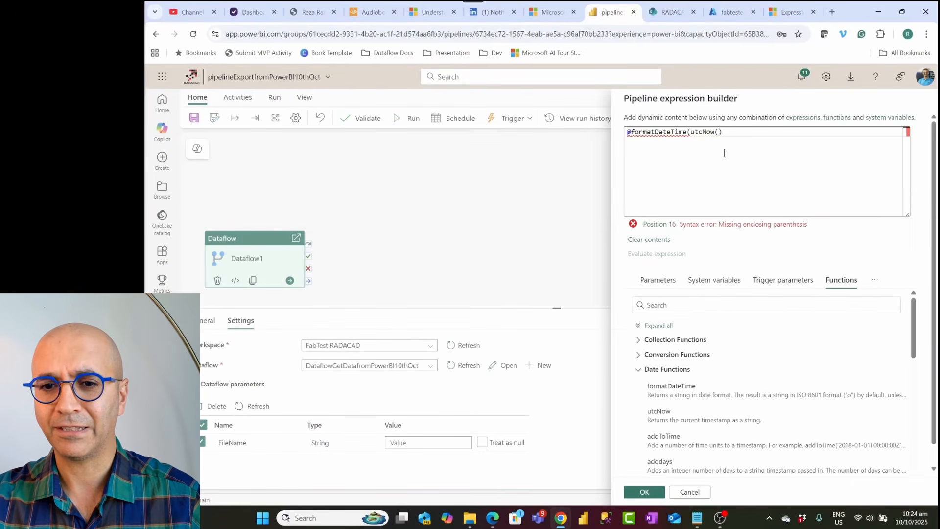
{"action": "left_click", "coordinate": [736, 130]}
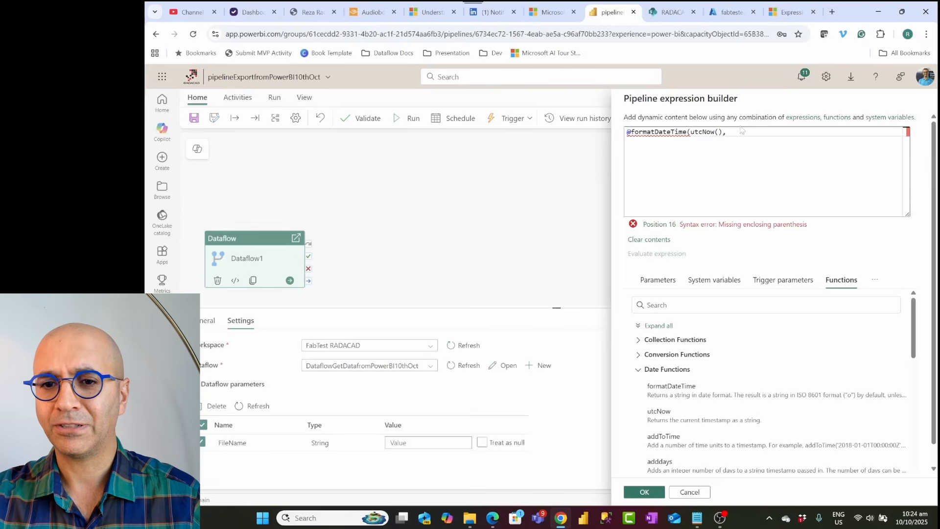
{"action": "type", "text": "'"}
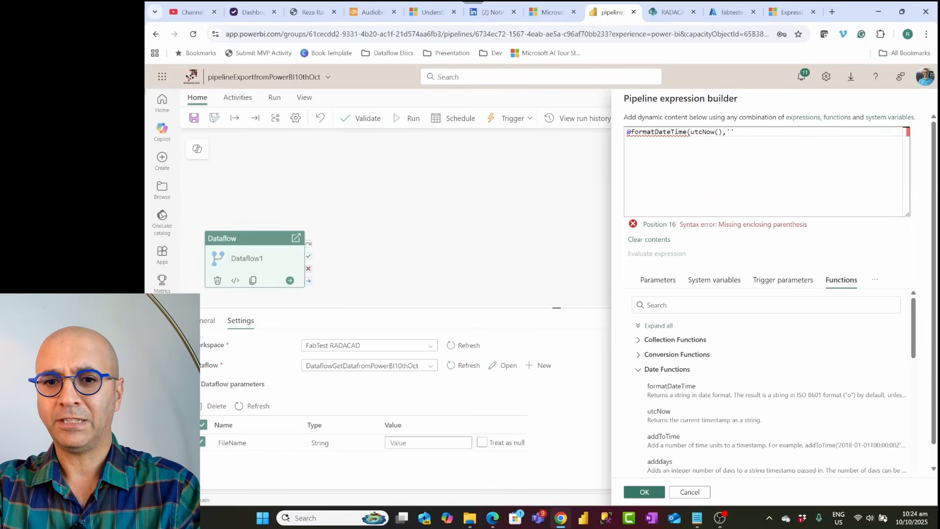
{"action": "type", "text": "yyyy"}
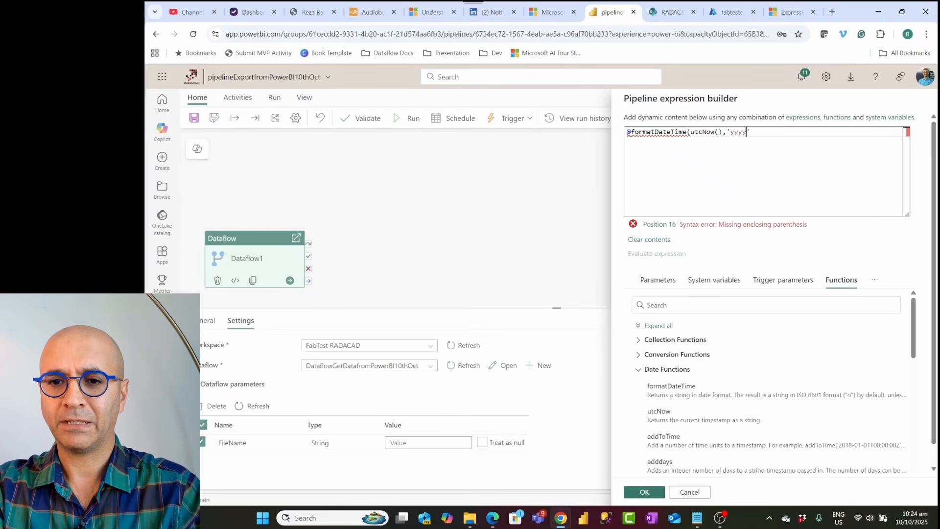
{"action": "type", "text": "-"}
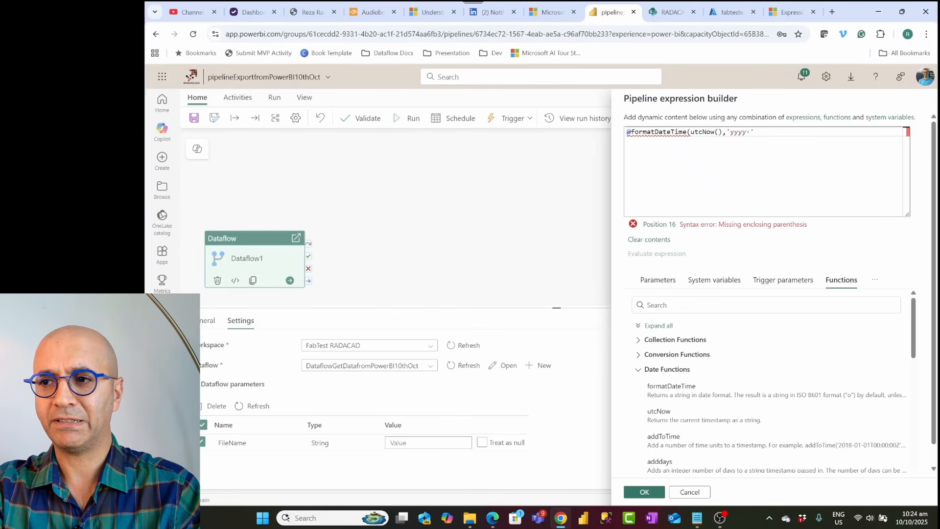
{"action": "type", "text": "MM-"}
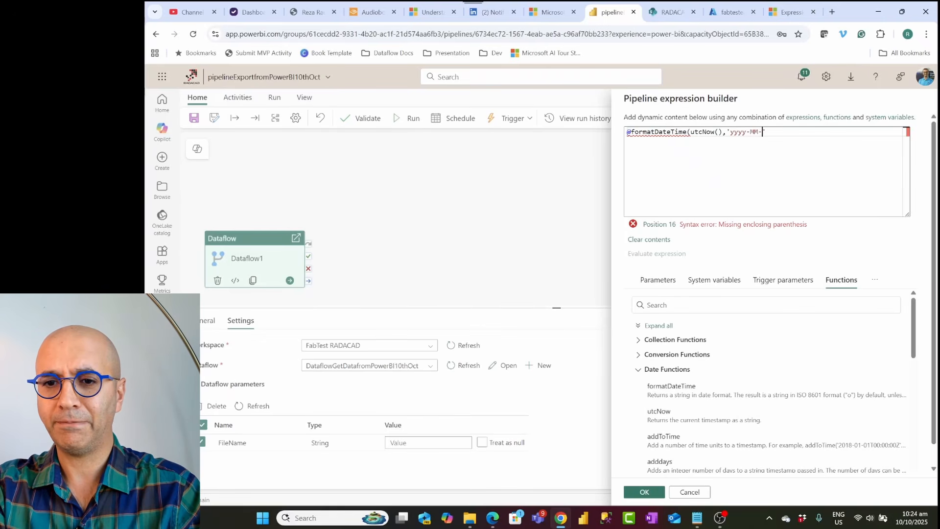
{"action": "type", "text": "dd"}
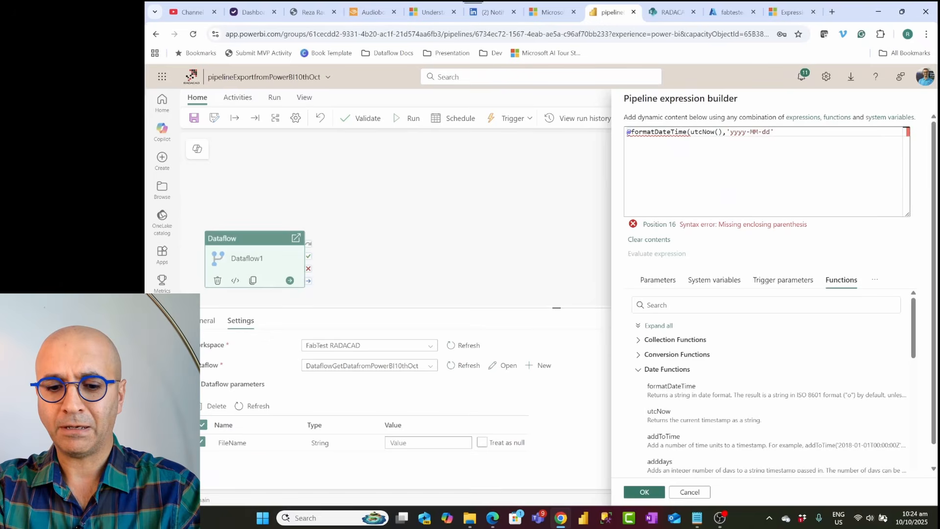
{"action": "type", "text": "T"}
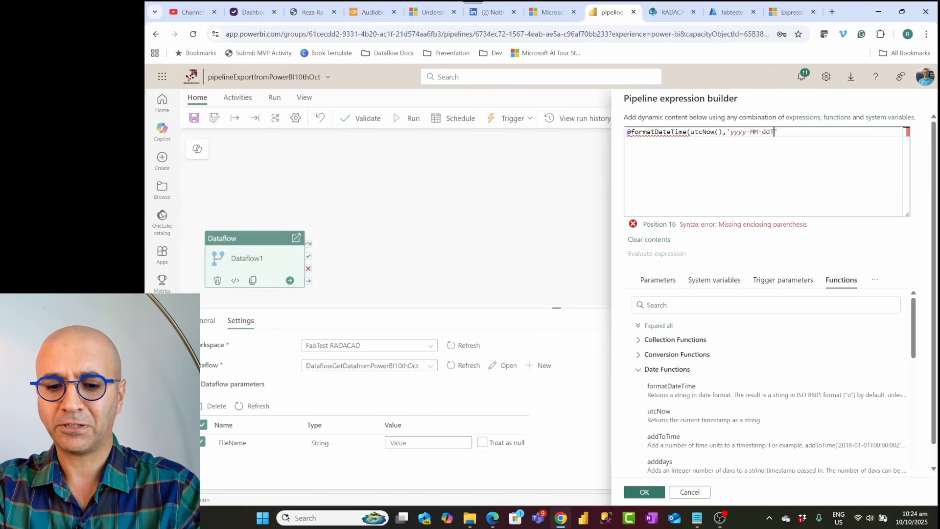
{"action": "type", "text": "HH"}
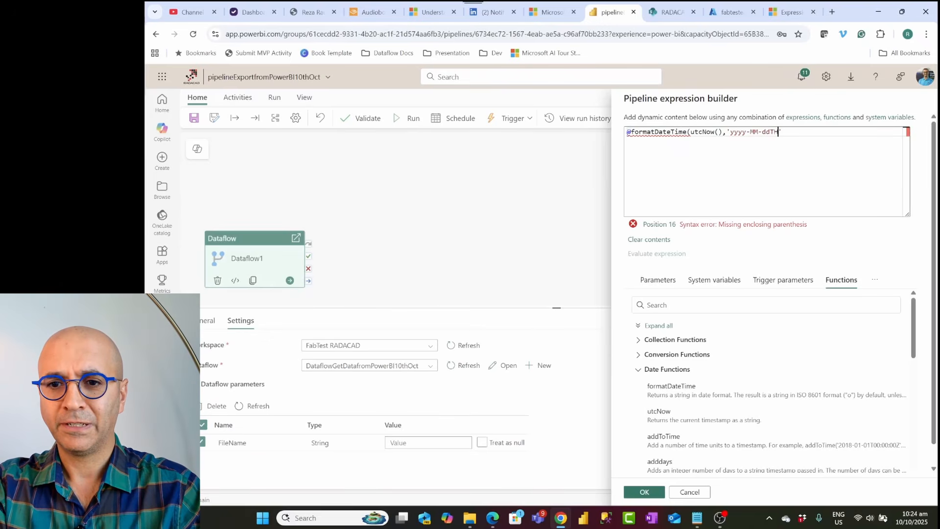
{"action": "type", "text": "-mm"}
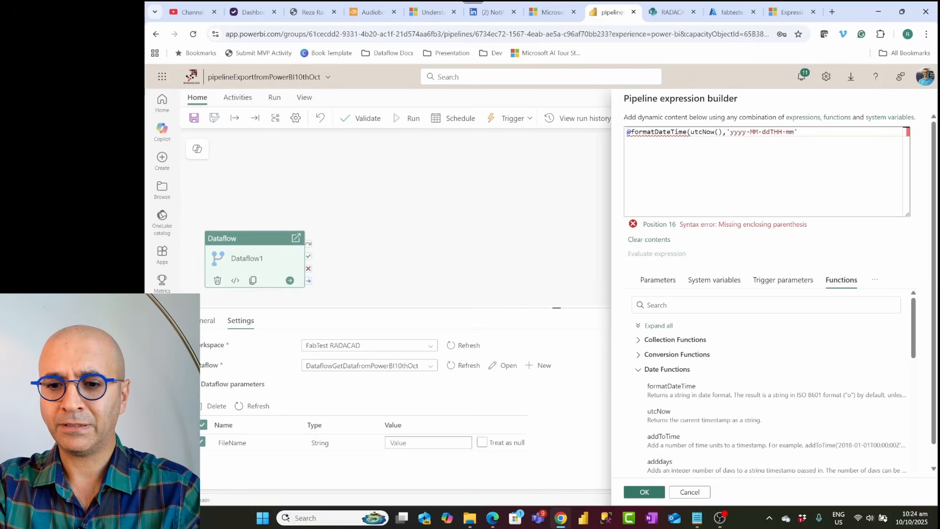
{"action": "type", "text": "-"}
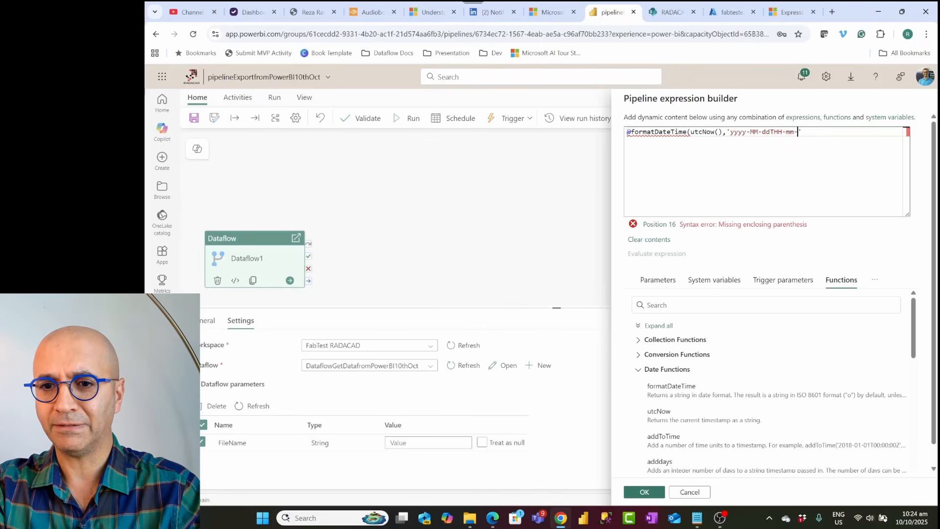
{"action": "type", "text": "ss"}
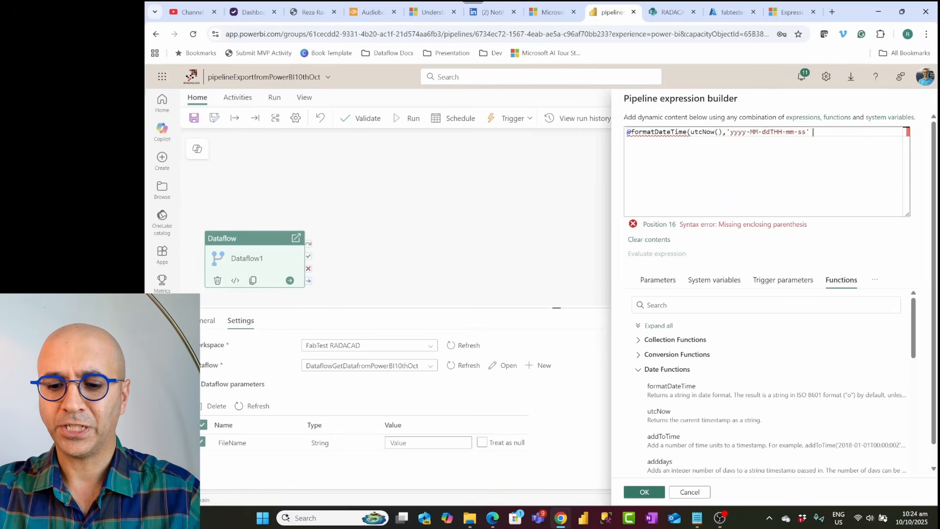
{"action": "type", "text": ")"}
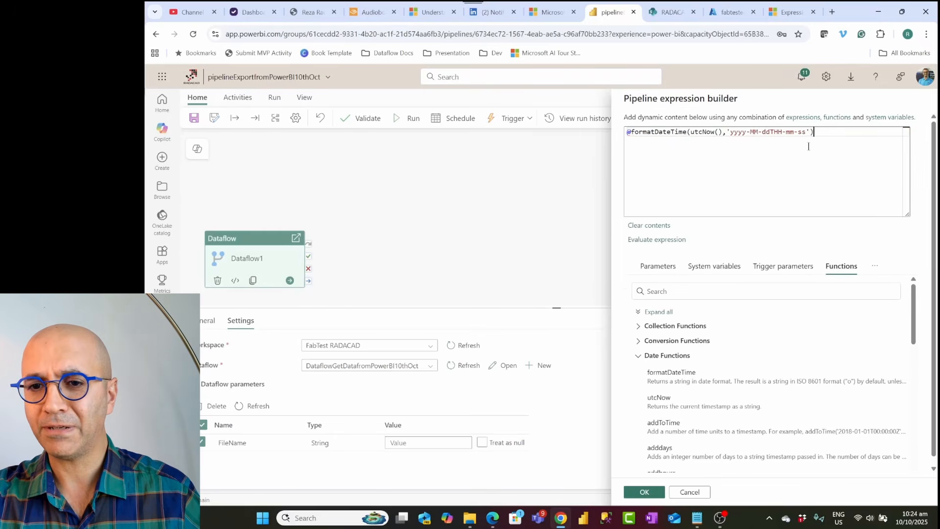
Step: Evaluate the formatDateTime expression to preview its output
{"action": "left_click", "coordinate": [754, 132]}
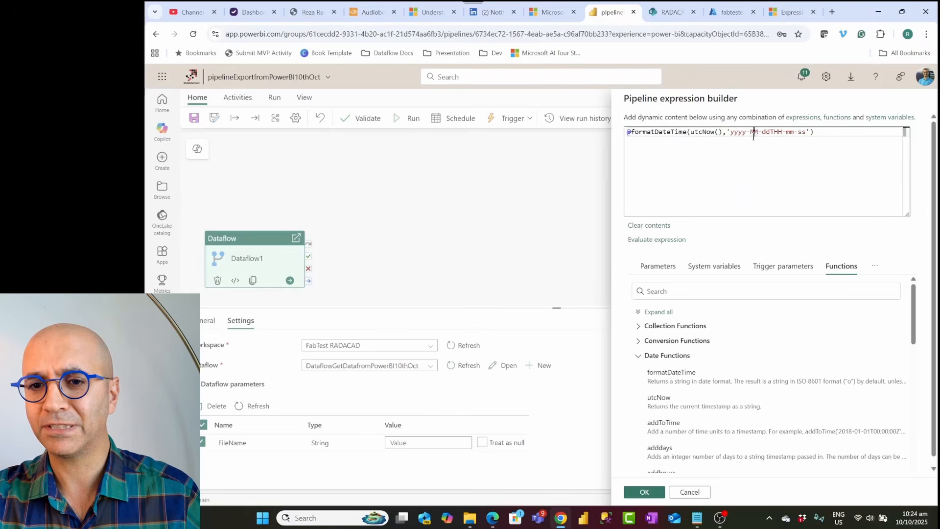
{"action": "left_click", "coordinate": [655, 240]}
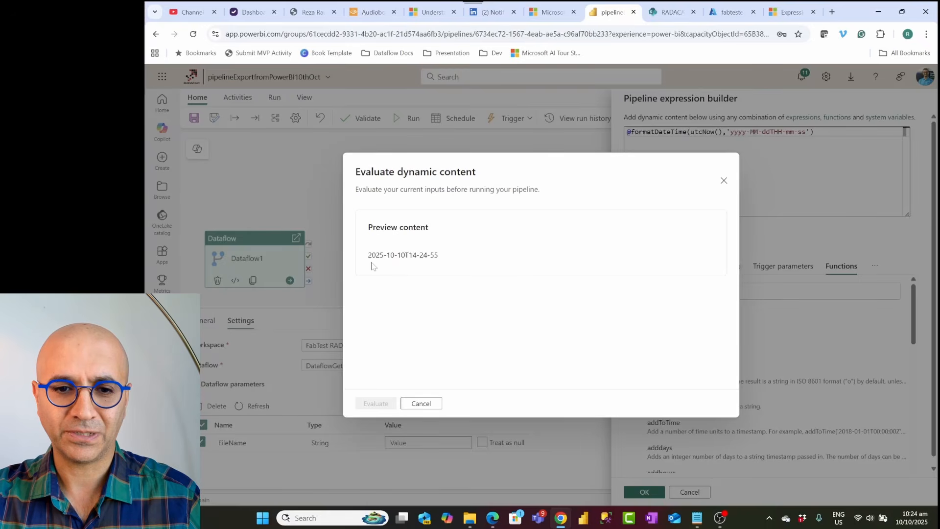
{"action": "left_click", "coordinate": [417, 404]}
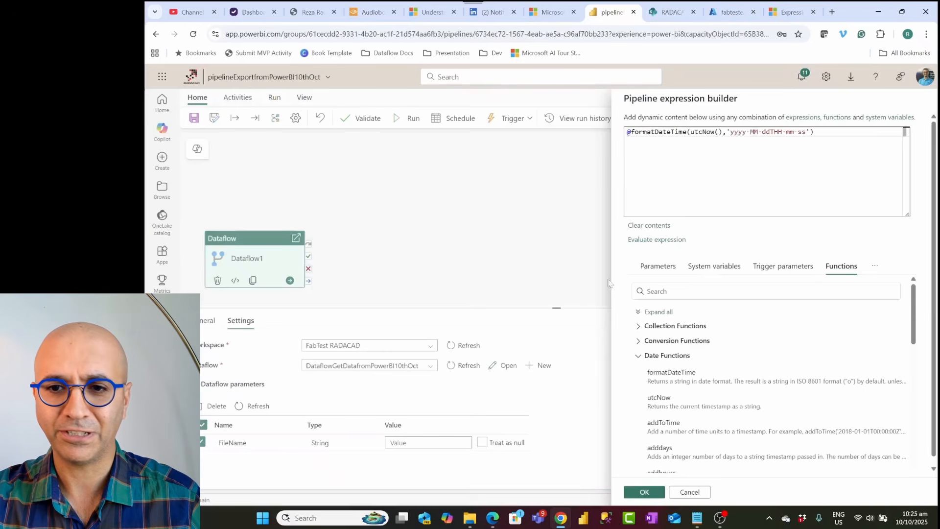
Step: Try the MMM and MMMM month formats, evaluating the expression after each change
{"action": "left_click", "coordinate": [754, 131]}
{"action": "type", "text": "M"}
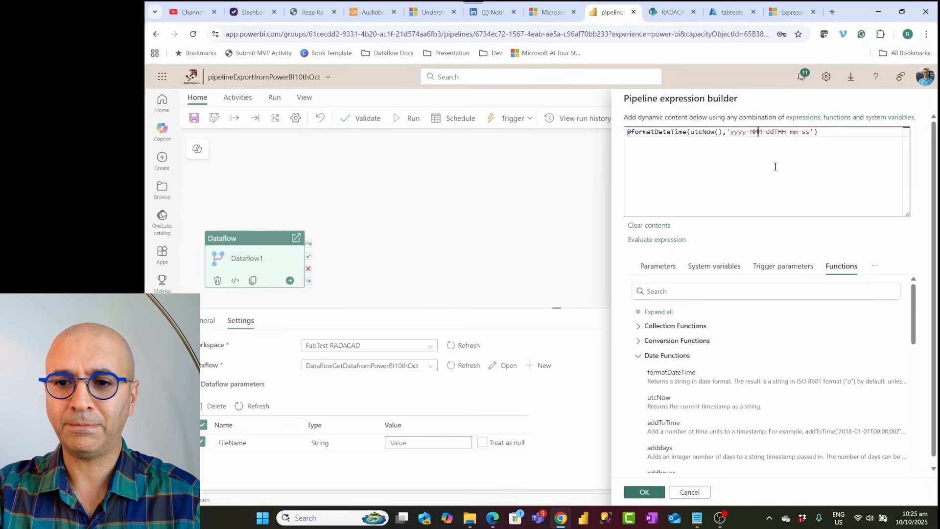
{"action": "left_click", "coordinate": [657, 239]}
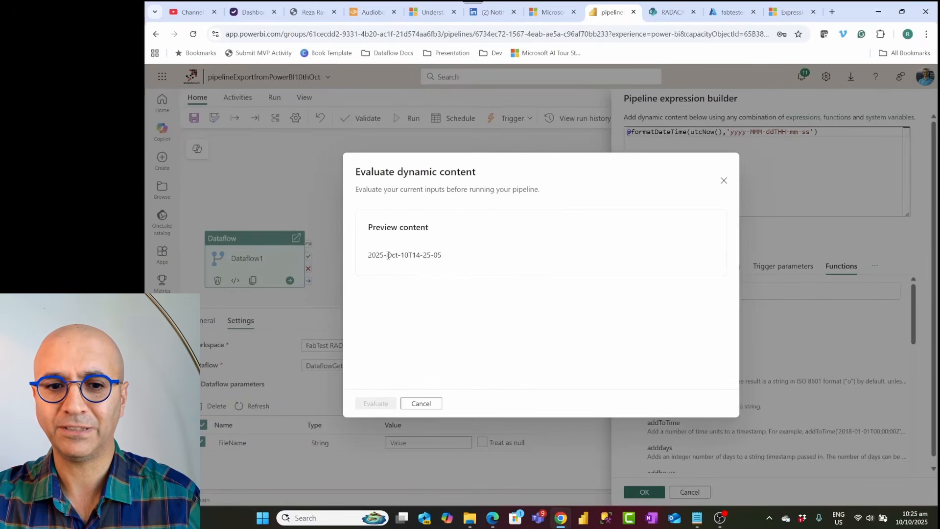
{"action": "left_click", "coordinate": [723, 181]}
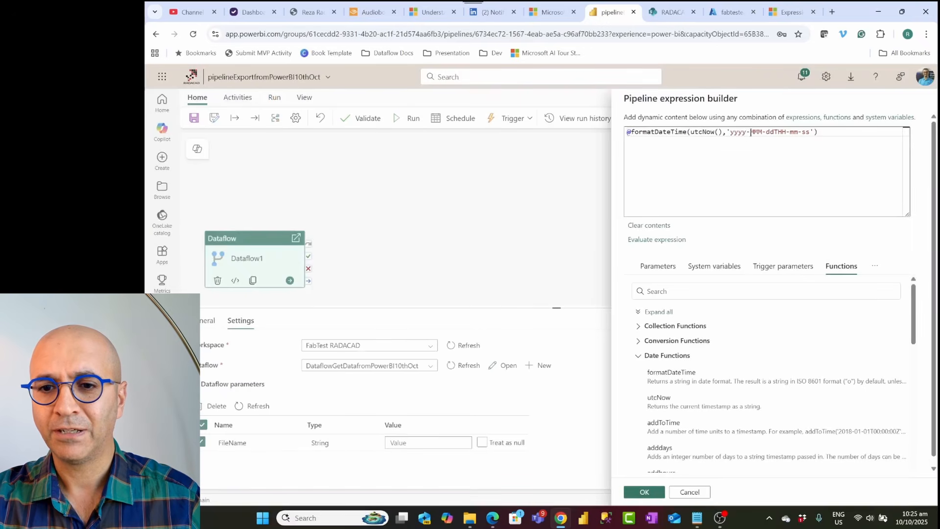
{"action": "left_click", "coordinate": [763, 131]}
{"action": "type", "text": "M"}
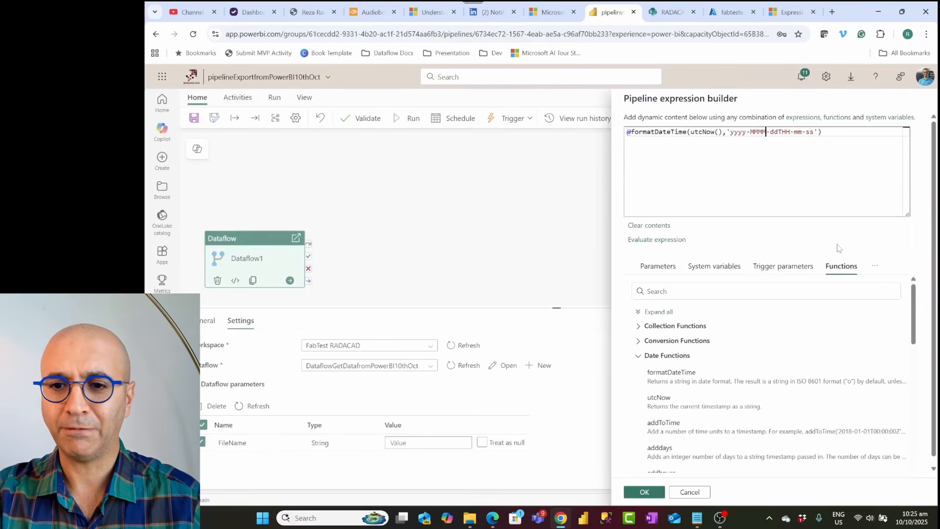
{"action": "left_click", "coordinate": [655, 239]}
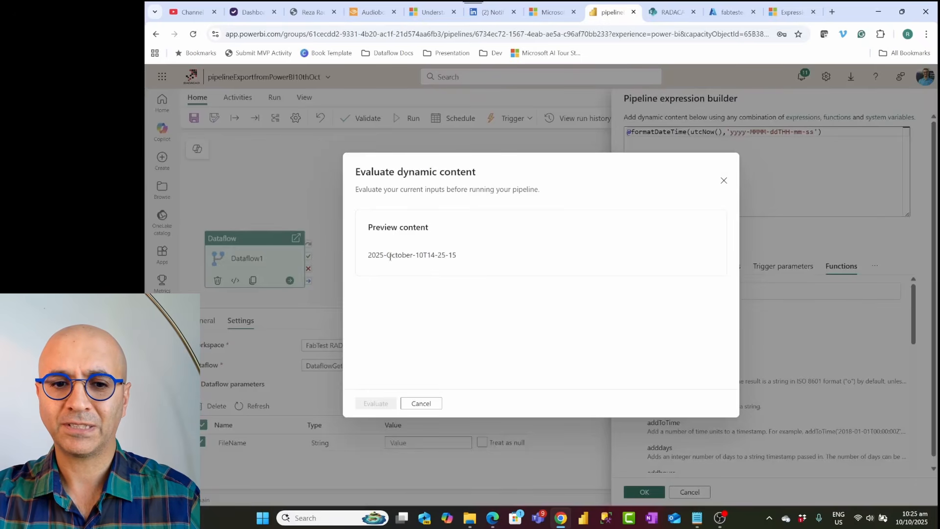
{"action": "left_click_drag", "start_coordinate": [388, 254], "coordinate": [412, 255]}
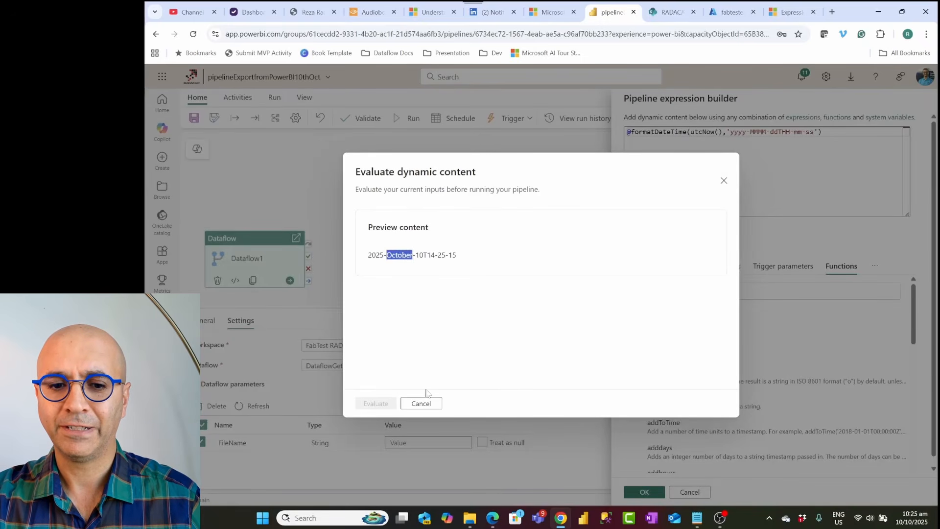
{"action": "left_click", "coordinate": [421, 404]}
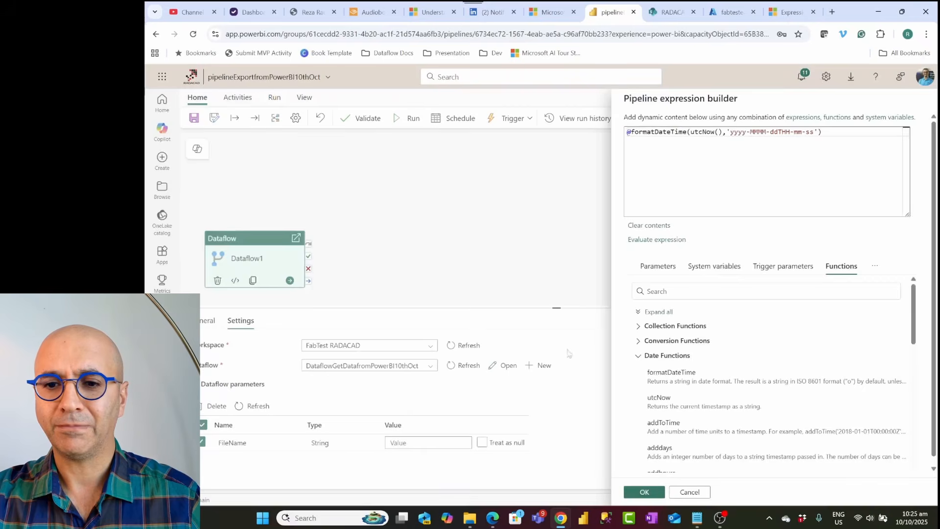
Step: Restore the month format to MM and evaluate the expression again
{"action": "left_click", "coordinate": [759, 133]}
{"action": "key", "text": "Delete"}
{"action": "key", "text": "Delete"}
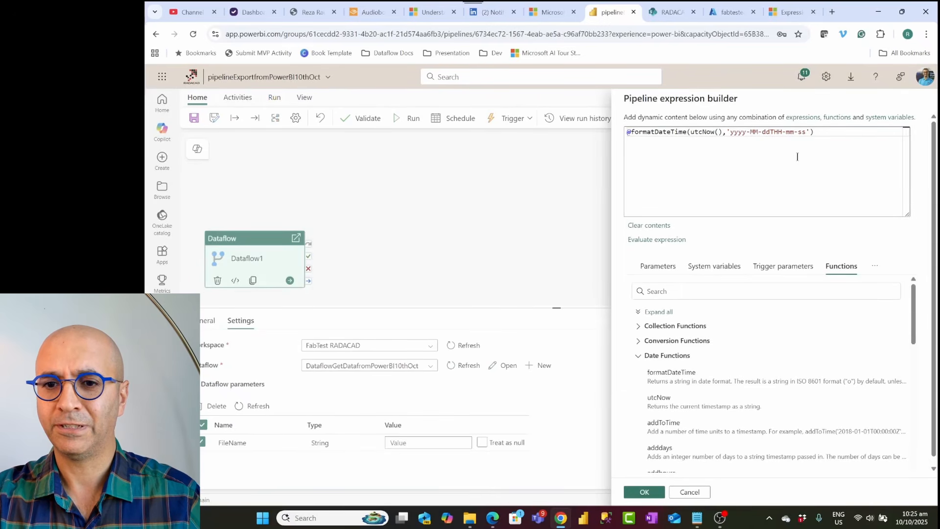
{"action": "left_click", "coordinate": [658, 240]}
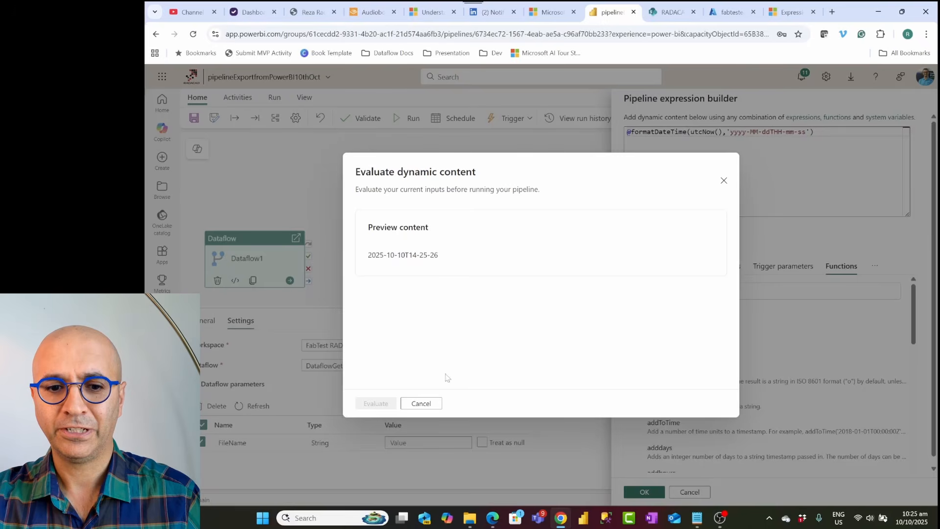
{"action": "left_click", "coordinate": [423, 405]}
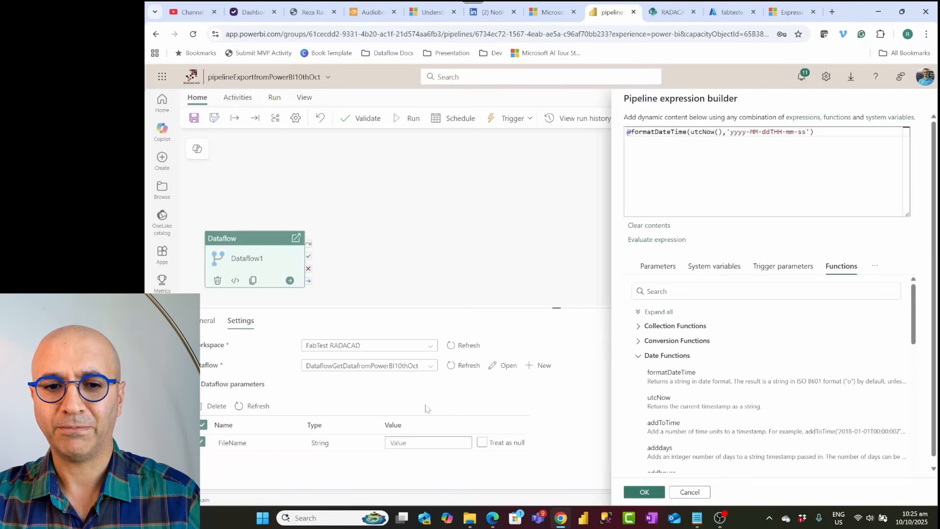
Step: Wrap the formatDateTime expression in a concat function from the String Functions list
{"action": "left_click", "coordinate": [825, 135]}
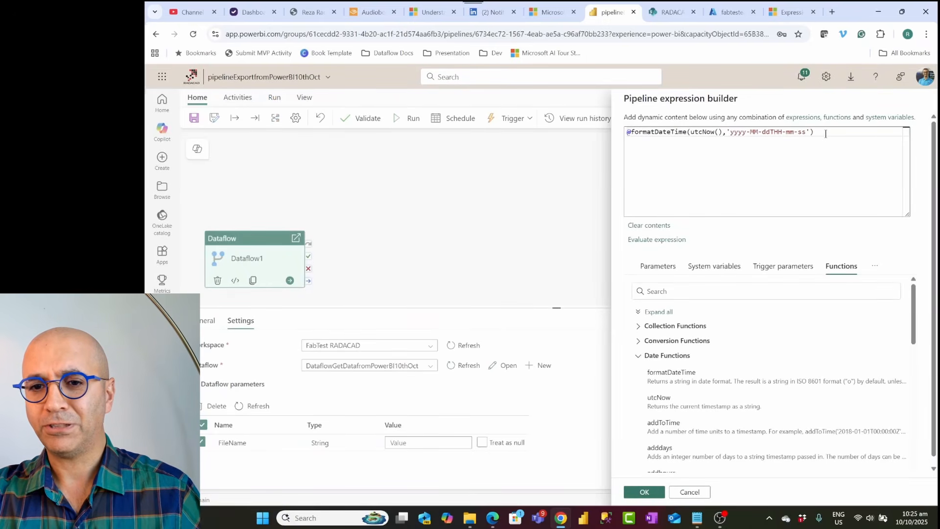
{"action": "left_click", "coordinate": [633, 134]}
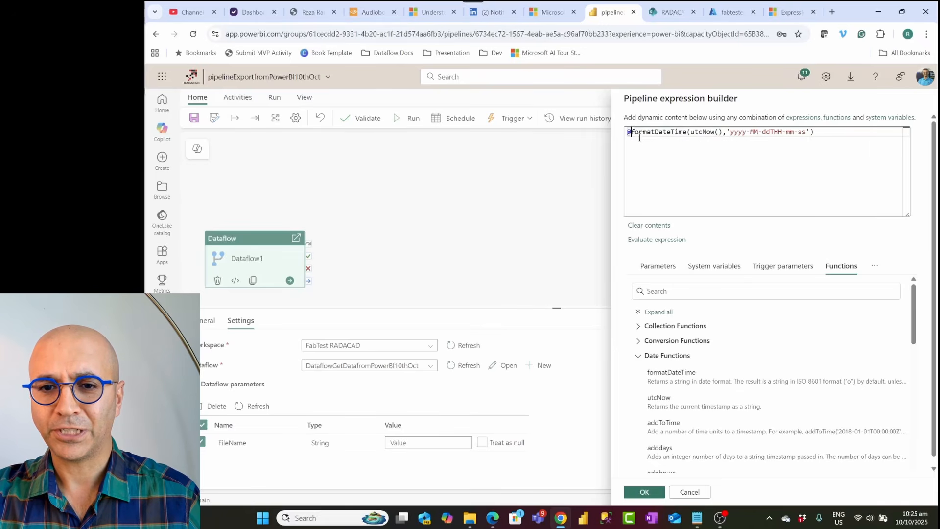
{"action": "left_click", "coordinate": [645, 358]}
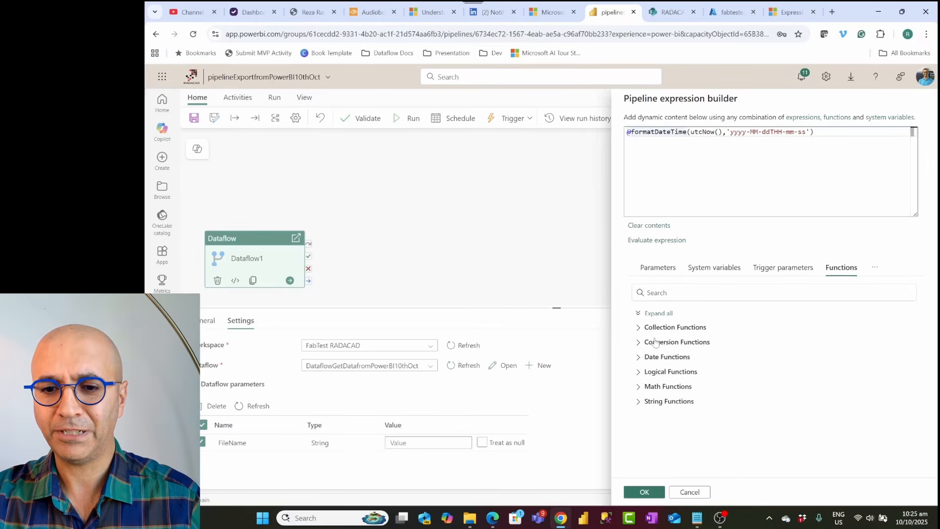
{"action": "left_click", "coordinate": [640, 402]}
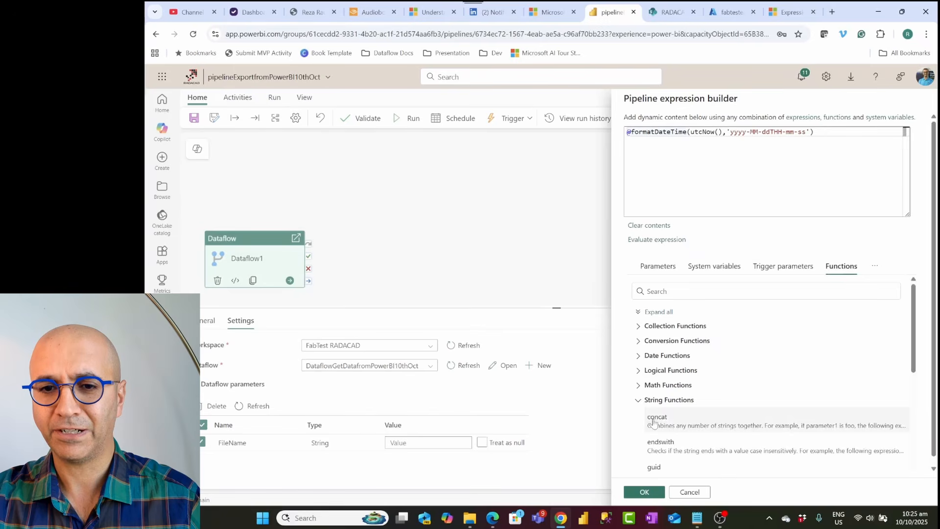
{"action": "left_click", "coordinate": [656, 419]}
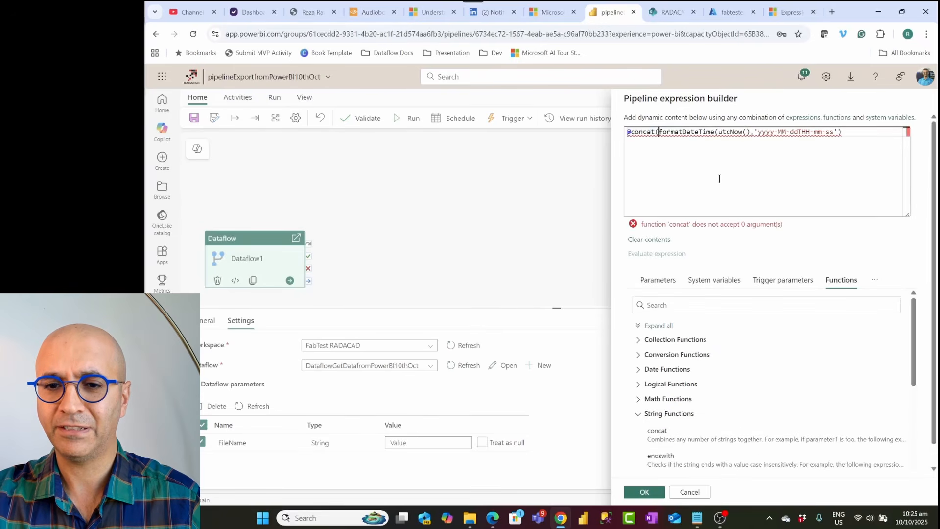
{"action": "key", "text": "Delete"}
Step: Append '.csv' as the second concat argument after the formatDateTime expression and evaluate the expression
{"action": "left_click", "coordinate": [856, 131]}
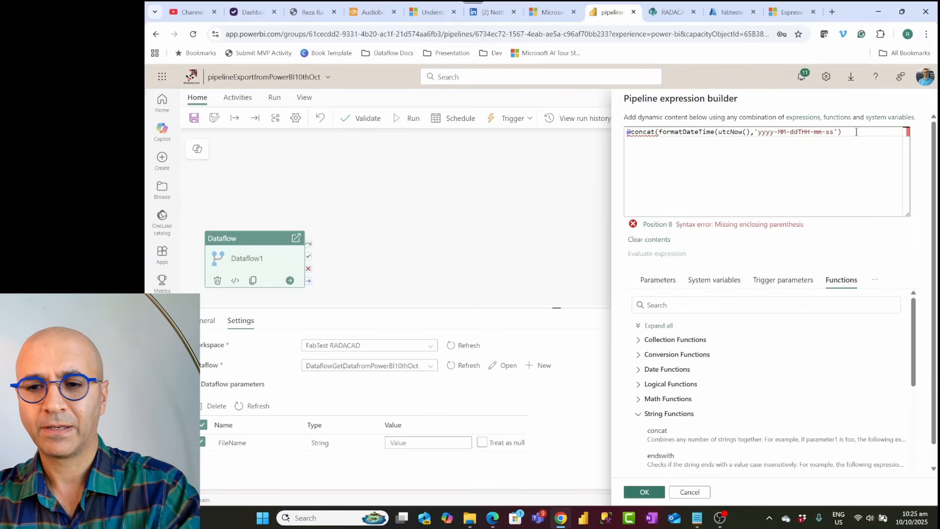
{"action": "type", "text": ",'.cv"}
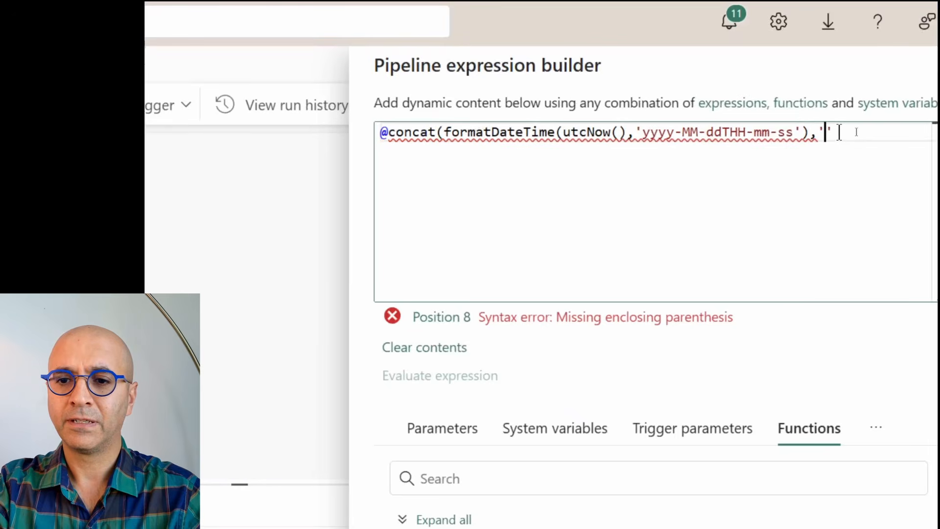
{"action": "key", "text": "BackSpace"}
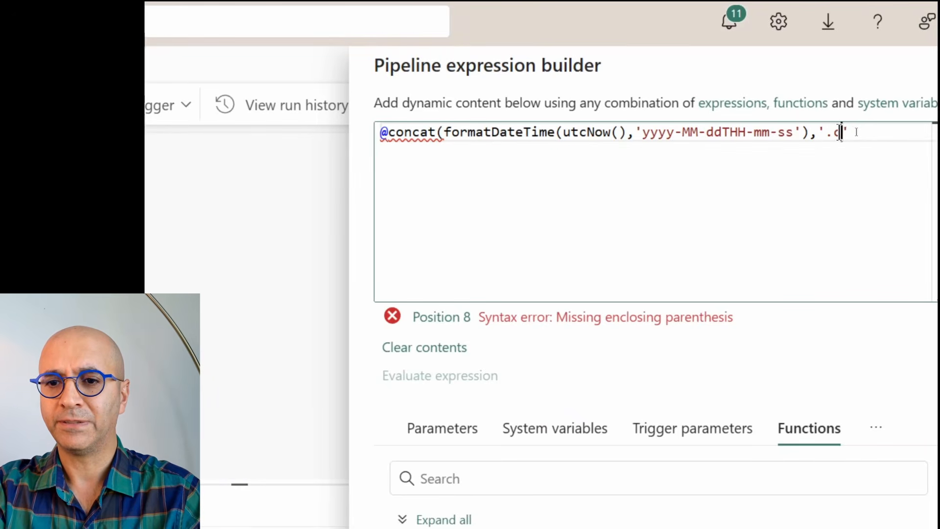
{"action": "type", "text": "sv')"}
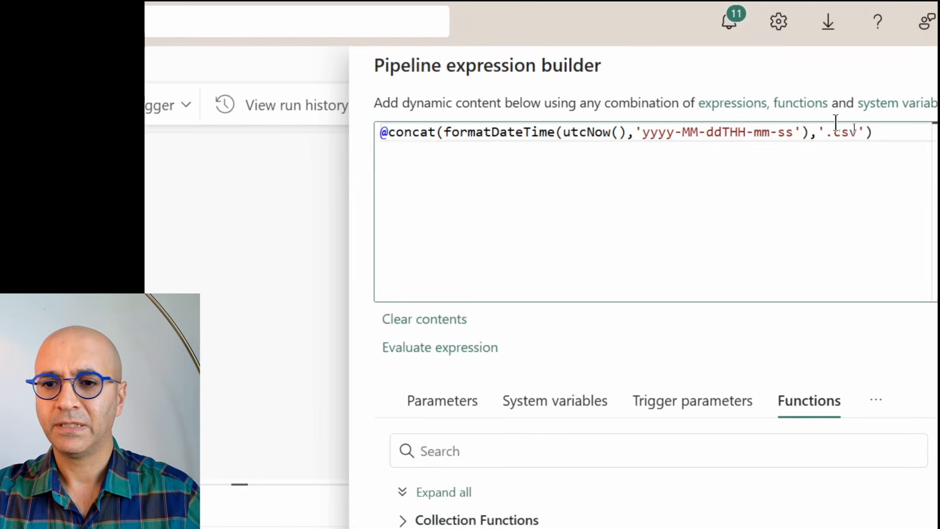
{"action": "left_click", "coordinate": [427, 364]}
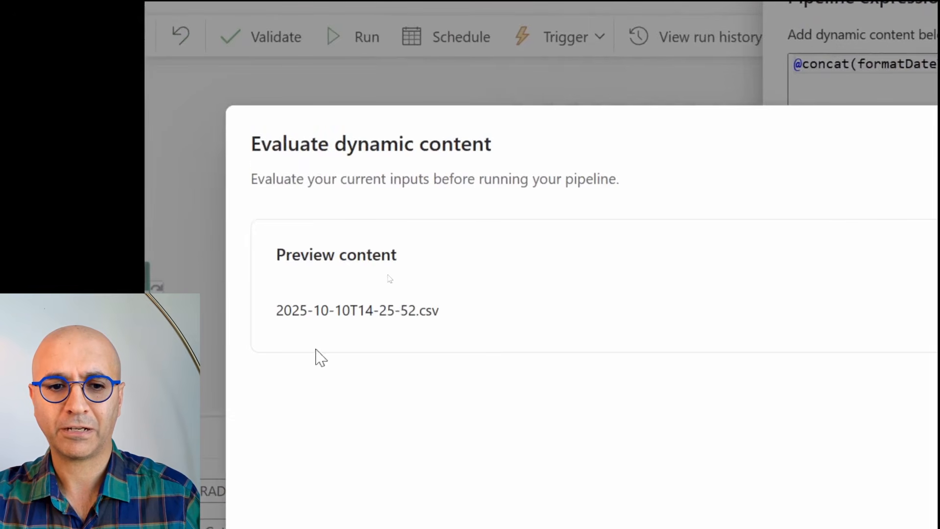
{"action": "left_click_drag", "start_coordinate": [274, 321], "coordinate": [442, 332]}
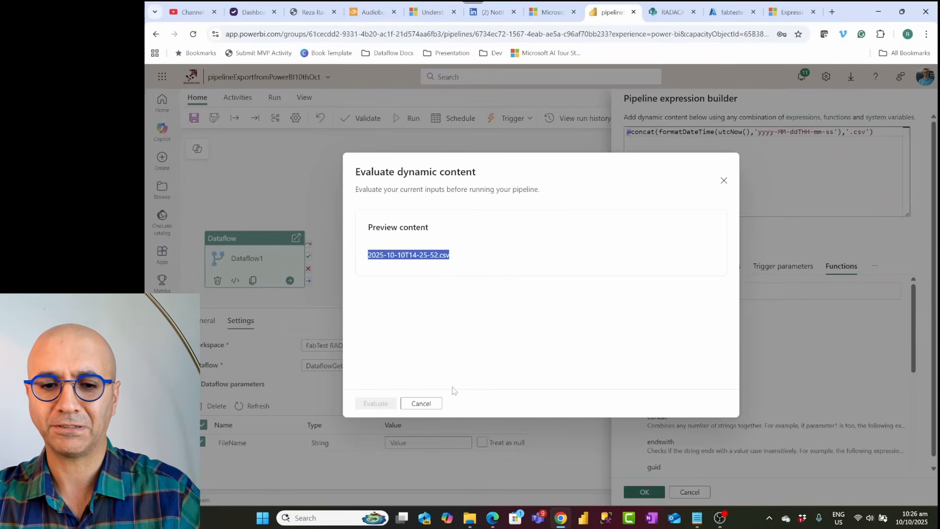
{"action": "left_click", "coordinate": [723, 181]}
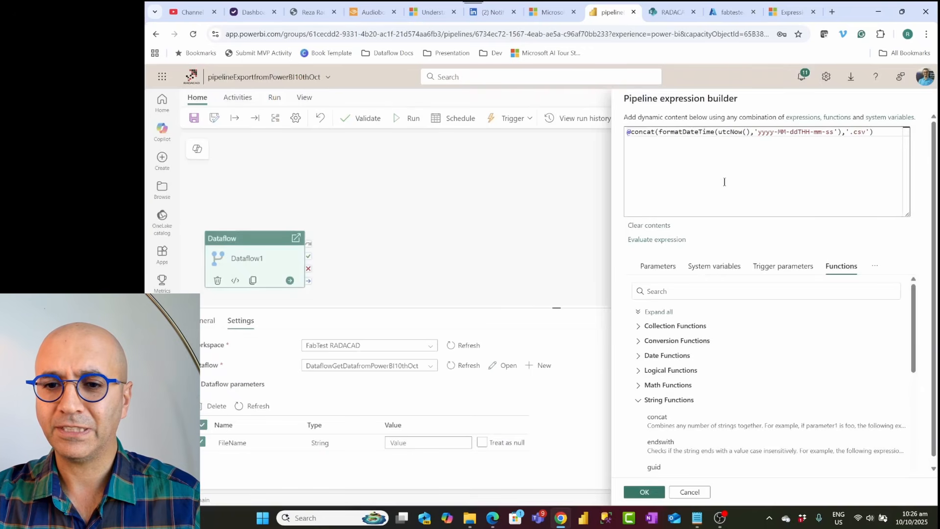
Step: Apply the expression as the FileName parameter value, then save and run the pipeline
{"action": "left_click", "coordinate": [643, 492]}
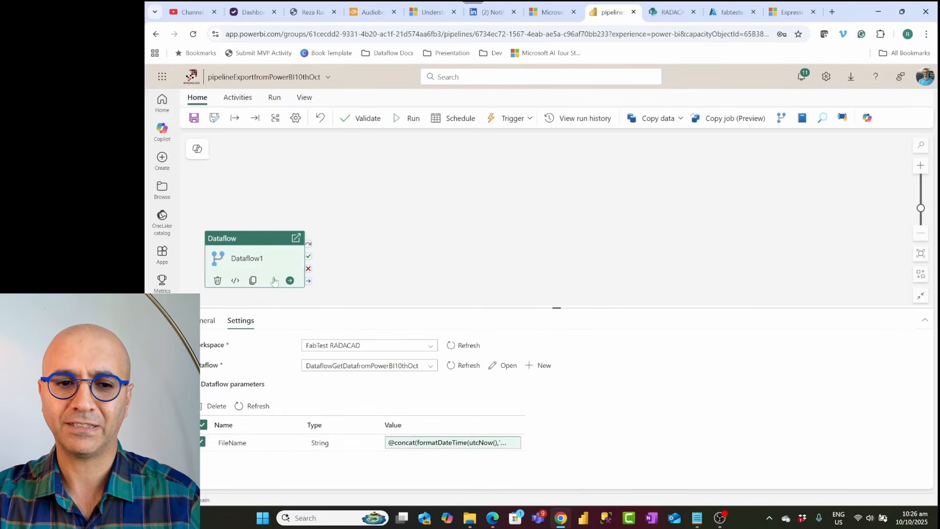
{"action": "left_click", "coordinate": [405, 120]}
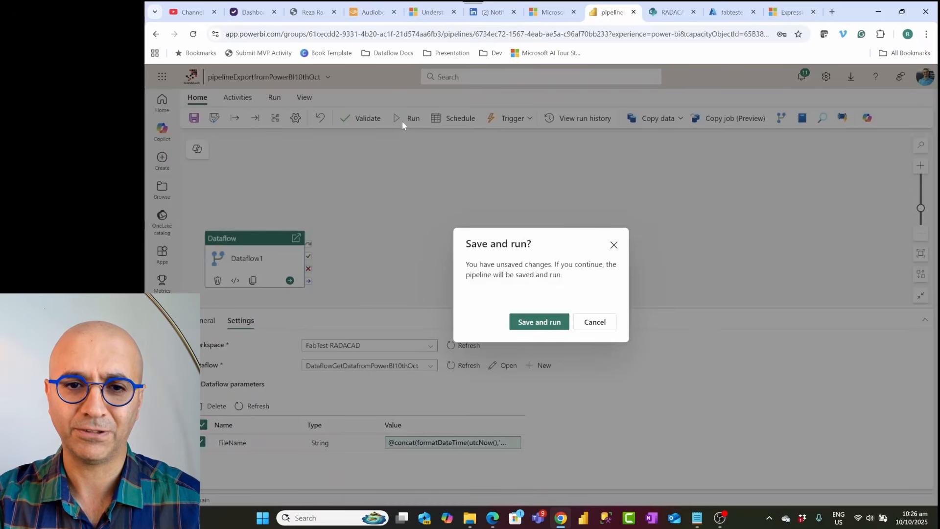
{"action": "left_click", "coordinate": [539, 322]}
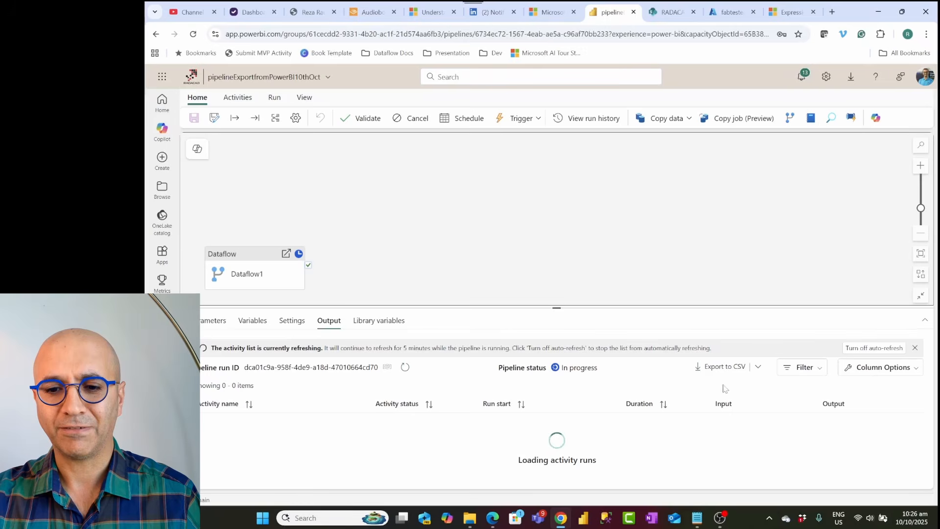
Step: Inspect the Dataflow activity's run input to check the FileName parameter value passed
{"action": "left_click", "coordinate": [722, 420]}
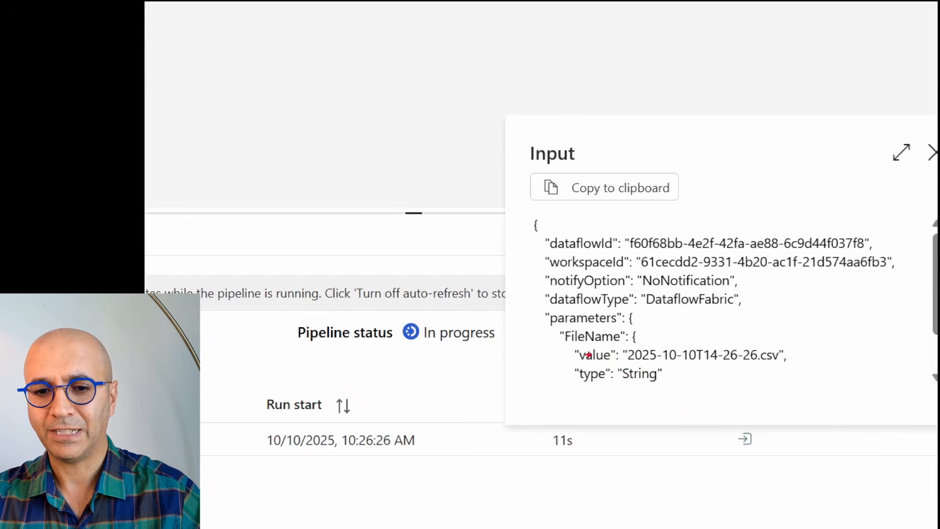
{"action": "left_click_drag", "start_coordinate": [618, 346], "coordinate": [792, 371]}
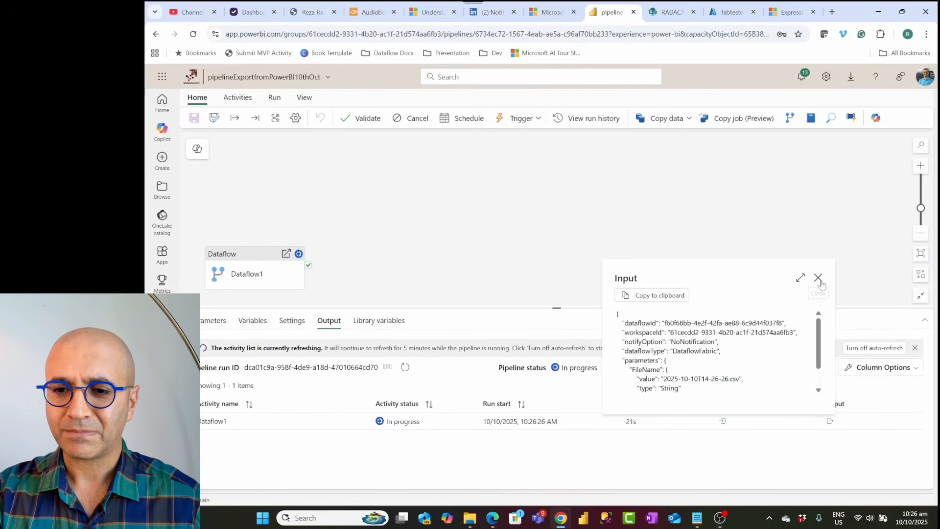
{"action": "left_click", "coordinate": [818, 278]}
Step: Switch to the SharePoint xyz library to check the exported files
{"action": "left_click", "coordinate": [672, 12]}
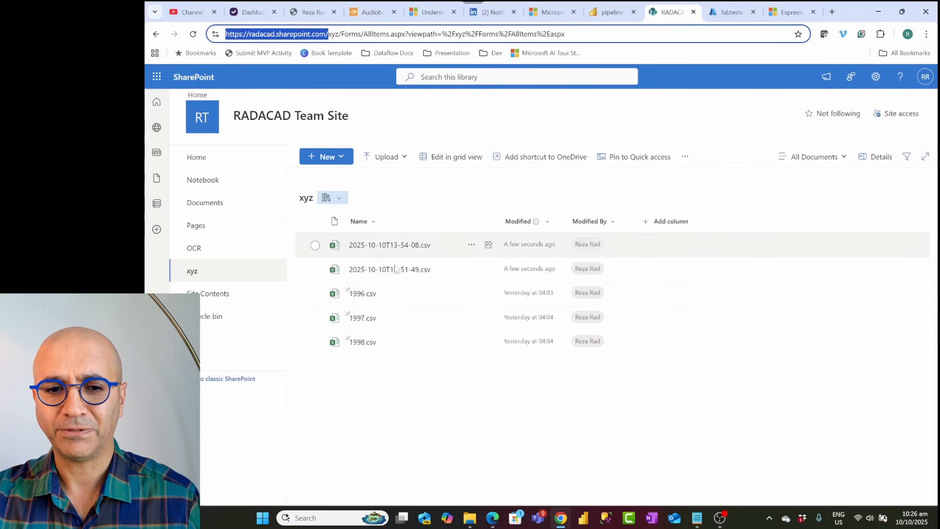
{"action": "left_click", "coordinate": [611, 13]}
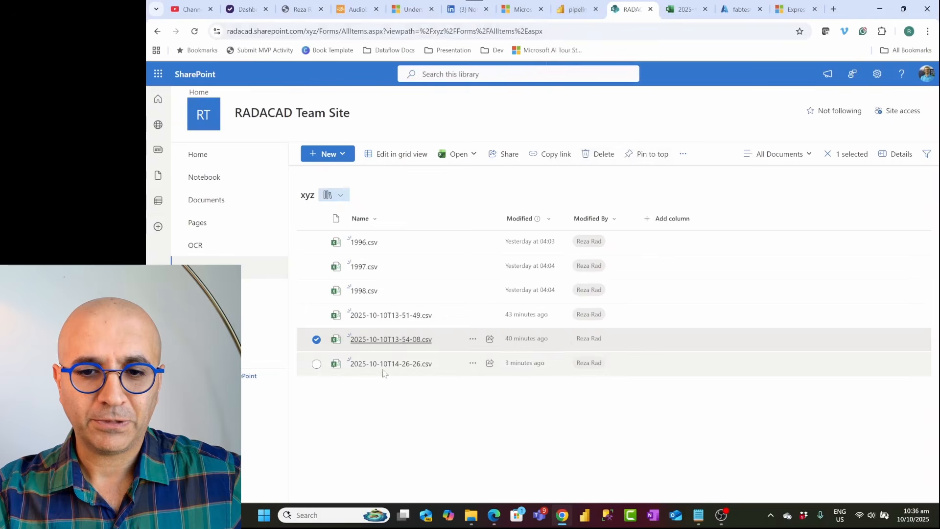
{"action": "left_click", "coordinate": [371, 393]}
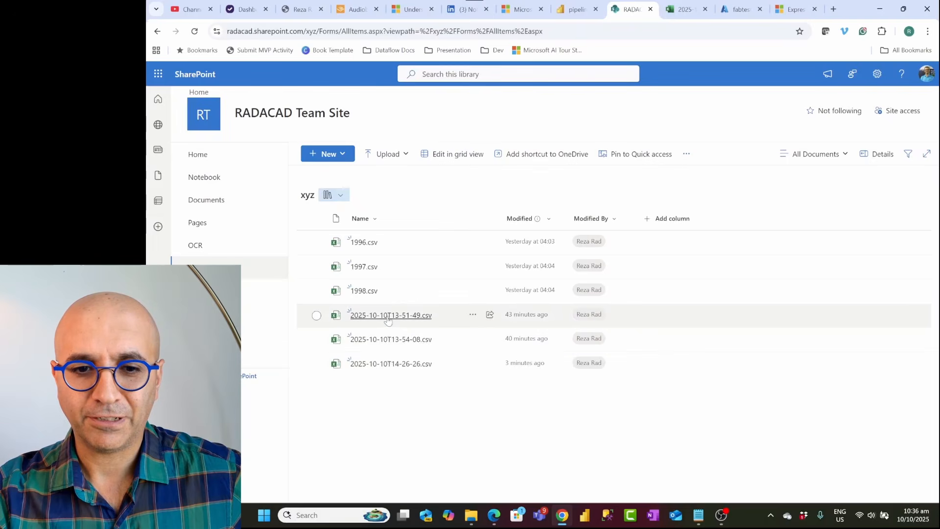
Step: Open 2025-10-10T13-54-08.csv from the library and widen its first columns to view the exported data
{"action": "left_click", "coordinate": [386, 339]}
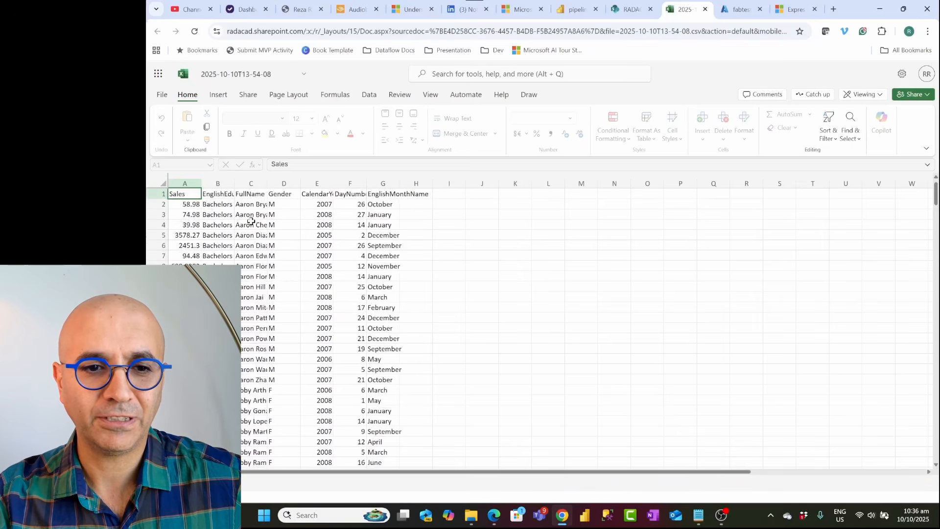
{"action": "double_click", "coordinate": [268, 184]}
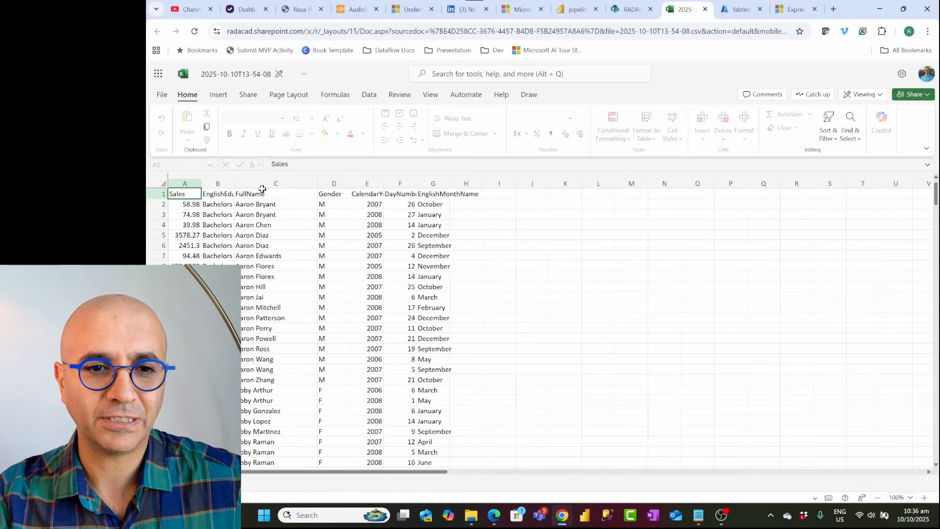
{"action": "double_click", "coordinate": [234, 184]}
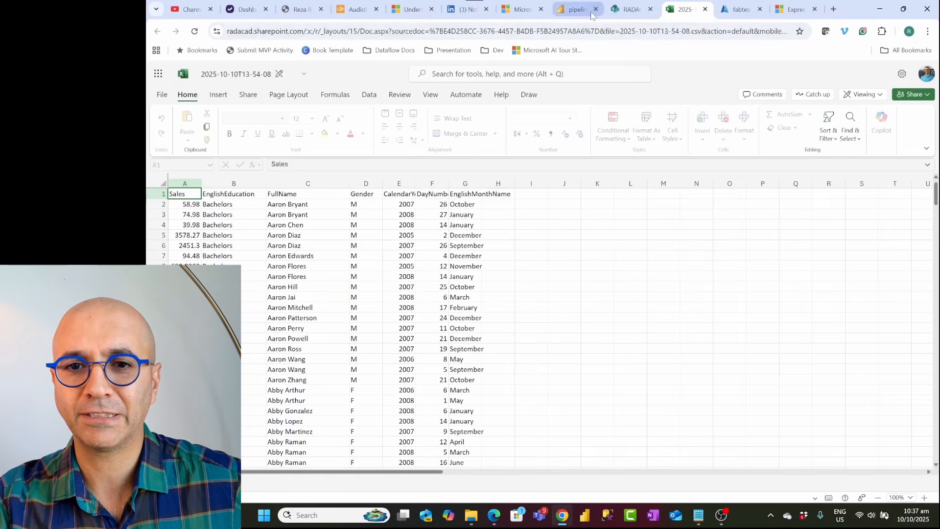
Step: Return to the xyz library and review the date-based file names of the exported CSV files
{"action": "left_click", "coordinate": [628, 9]}
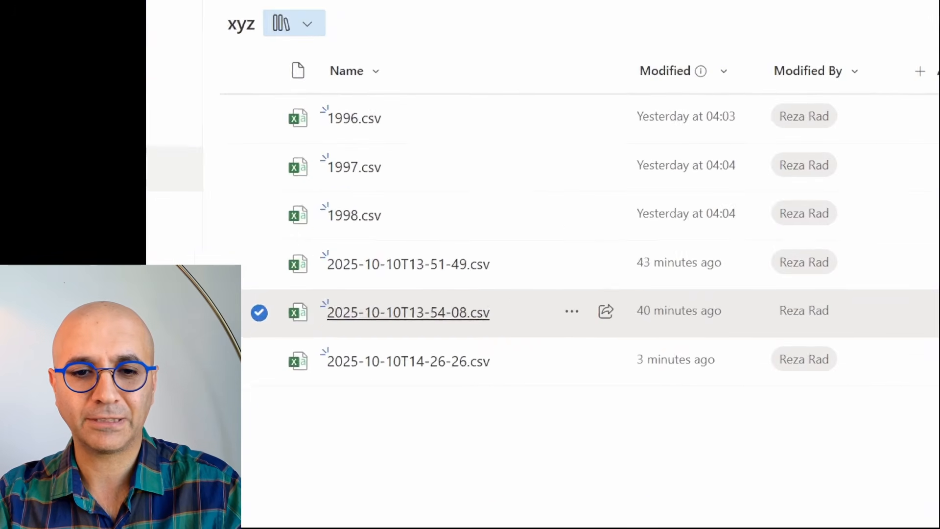
{"action": "mouse_move", "coordinate": [264, 246]}
{"action": "left_mouse_down"}
{"action": "mouse_move", "coordinate": [556, 354]}
{"action": "mouse_move", "coordinate": [593, 422]}
{"action": "mouse_move", "coordinate": [528, 422]}
{"action": "left_mouse_up"}
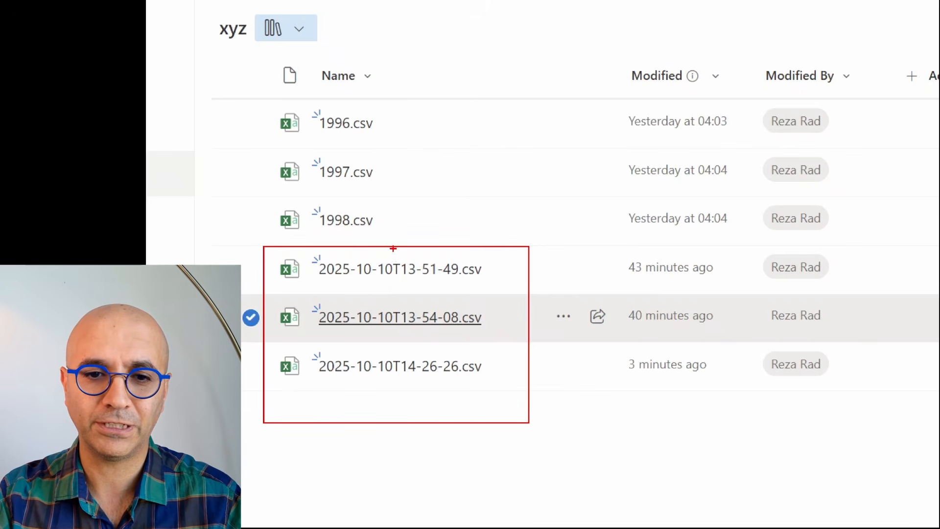
{"action": "mouse_move", "coordinate": [392, 249]}
{"action": "left_mouse_down"}
{"action": "mouse_move", "coordinate": [373, 349]}
{"action": "mouse_move", "coordinate": [315, 395]}
{"action": "left_mouse_up"}
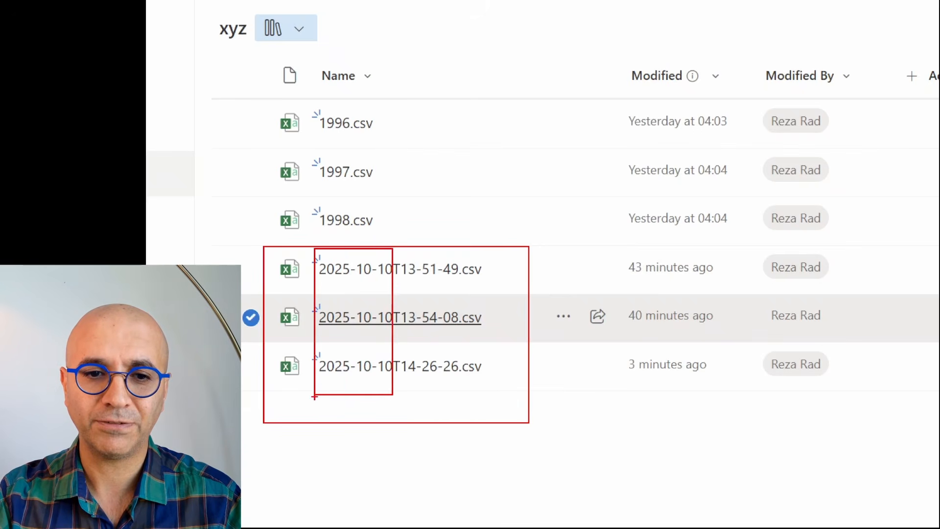